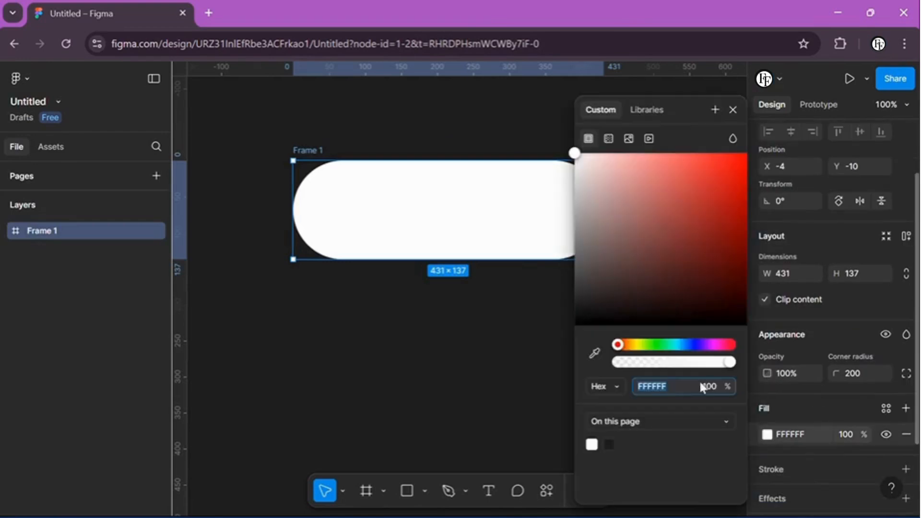
Step: Fill the rounded frame with light blue 42CDFF and shift it slightly up to Y -15
{"action": "left_click_drag", "start_coordinate": [617, 344], "coordinate": [679, 345]}
{"action": "left_click_drag", "start_coordinate": [642, 197], "coordinate": [703, 106]}
{"action": "left_click", "coordinate": [733, 109]}
{"action": "left_click_drag", "start_coordinate": [477, 200], "coordinate": [477, 196]}
Step: Create a circle, place it inside the left end of the blue frame and enlarge it to 129 × 129
{"action": "left_click", "coordinate": [424, 491]}
{"action": "left_click", "coordinate": [435, 404]}
{"action": "left_click", "coordinate": [406, 397]}
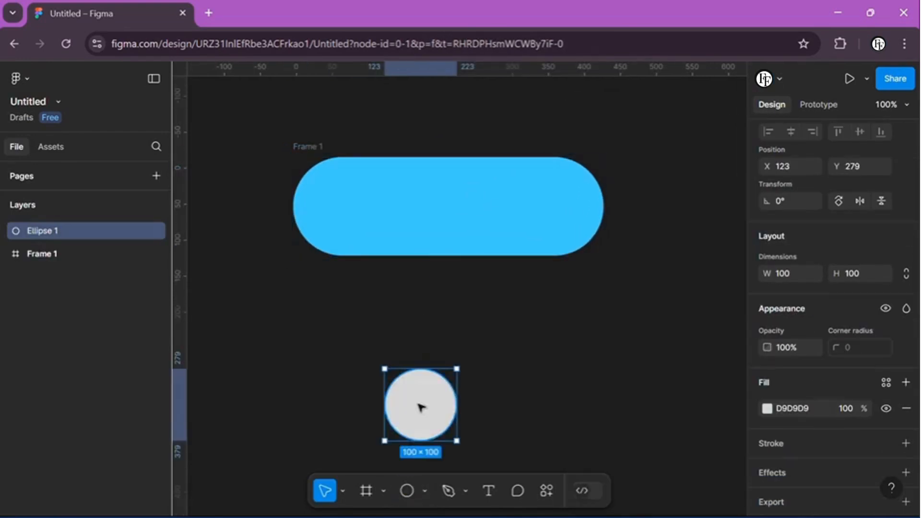
{"action": "left_click_drag", "start_coordinate": [406, 398], "coordinate": [351, 200]}
{"action": "left_click_drag", "start_coordinate": [381, 234], "coordinate": [398, 250]}
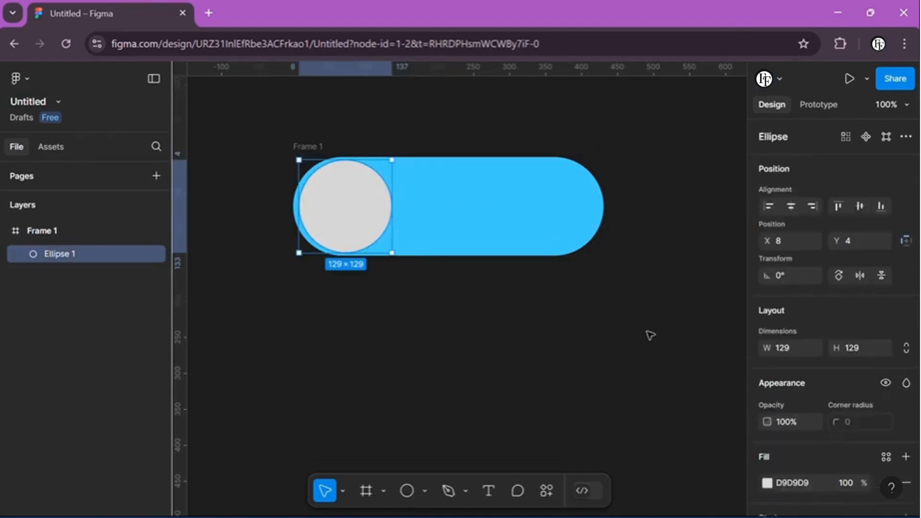
Step: Fill the circle at the left end of the frame with yellow FFFB00
{"action": "scroll", "coordinate": [767, 372], "scroll_direction": "down", "scroll_amount": 2}
{"action": "left_click", "coordinate": [767, 372]}
{"action": "left_click", "coordinate": [733, 109]}
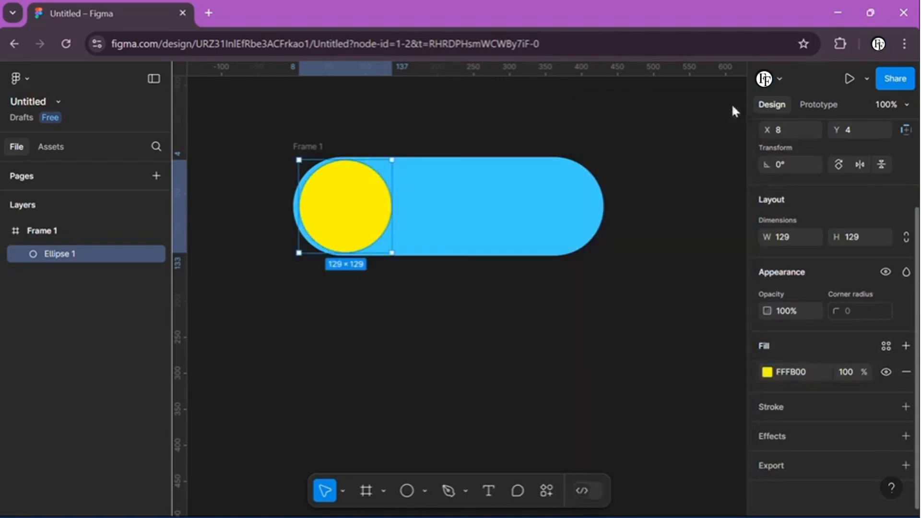
{"action": "key", "text": "Escape"}
Step: Set the corner radius of Frame 1 to 300
{"action": "left_click", "coordinate": [30, 233]}
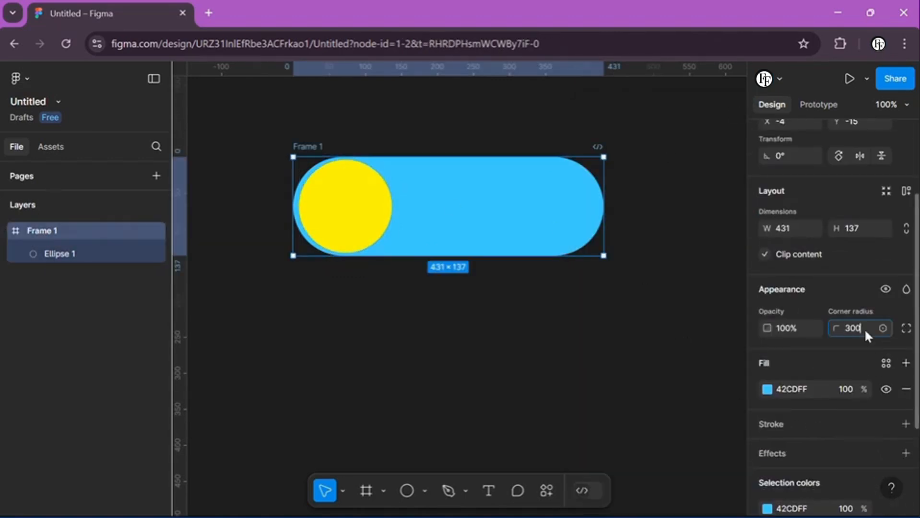
{"action": "key", "text": "Return"}
{"action": "left_click", "coordinate": [664, 368]}
Step: Draw a rectangle below the frame as the base of a cloud
{"action": "left_click", "coordinate": [425, 491]}
{"action": "left_click", "coordinate": [444, 352]}
{"action": "left_click_drag", "start_coordinate": [415, 334], "coordinate": [561, 411]}
Step: Draw an ellipse, make it a 119 × 119 circle and position it over the rectangle's left end
{"action": "left_click", "coordinate": [425, 490]}
{"action": "left_click", "coordinate": [436, 404]}
{"action": "left_click_drag", "start_coordinate": [370, 292], "coordinate": [455, 373]}
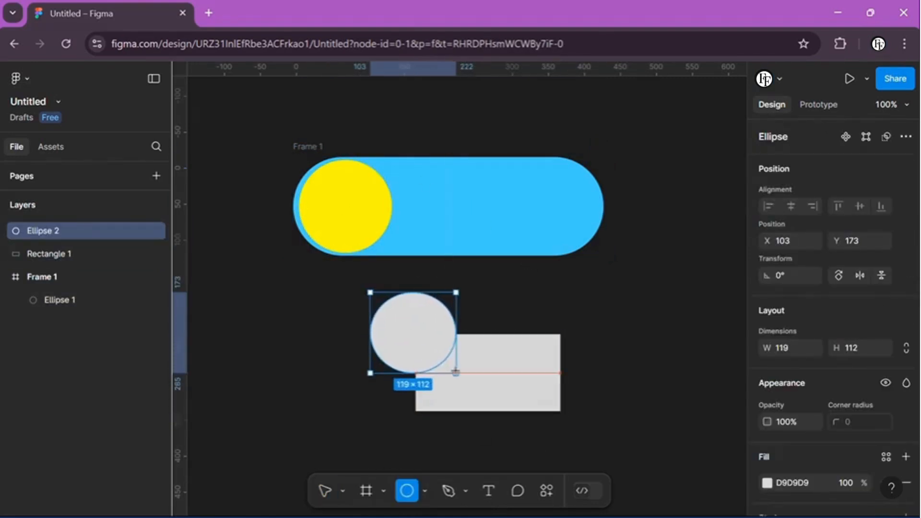
{"action": "left_click_drag", "start_coordinate": [419, 344], "coordinate": [412, 382]}
{"action": "key", "text": "Escape"}
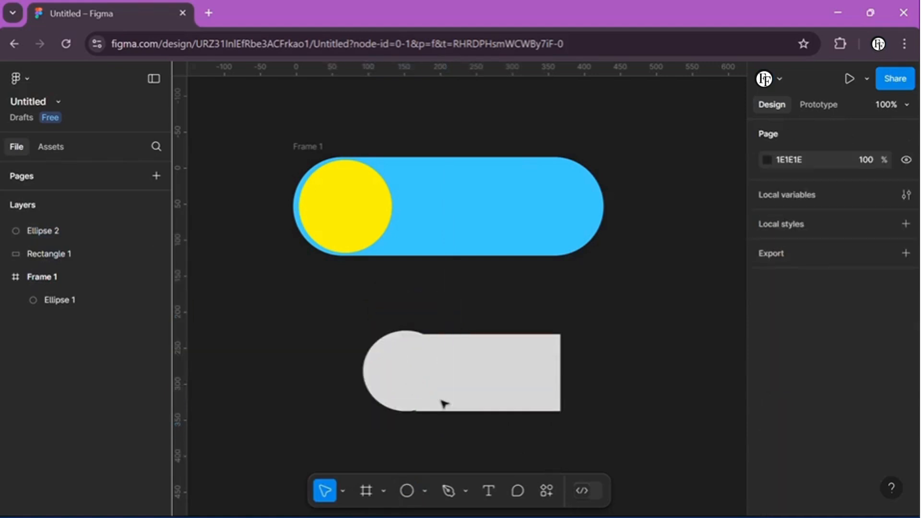
{"action": "left_click", "coordinate": [399, 411]}
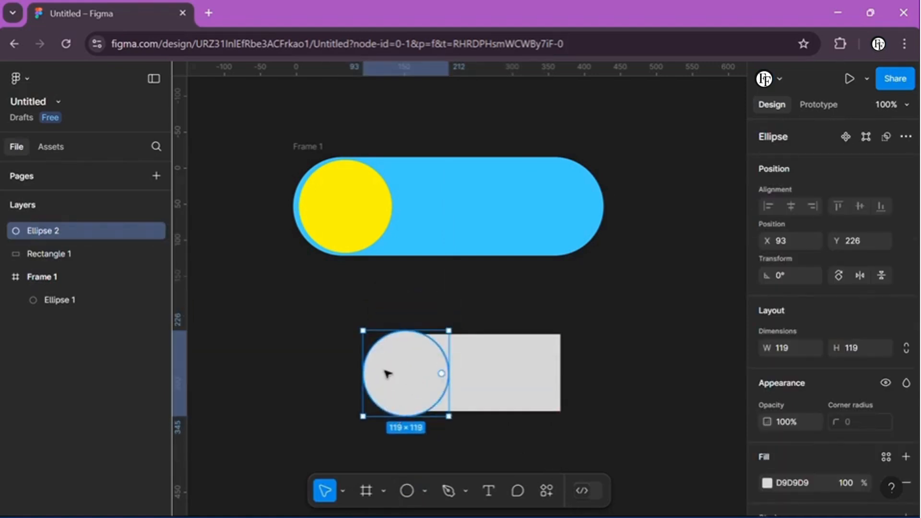
Step: Duplicate the circle to the rectangle's right end and twice along its top, enlarging the upper-left copy to form a cloud
{"action": "key", "text": "Escape"}
{"action": "left_click", "coordinate": [414, 362]}
{"action": "left_click_drag", "start_coordinate": [385, 370], "coordinate": [457, 296]}
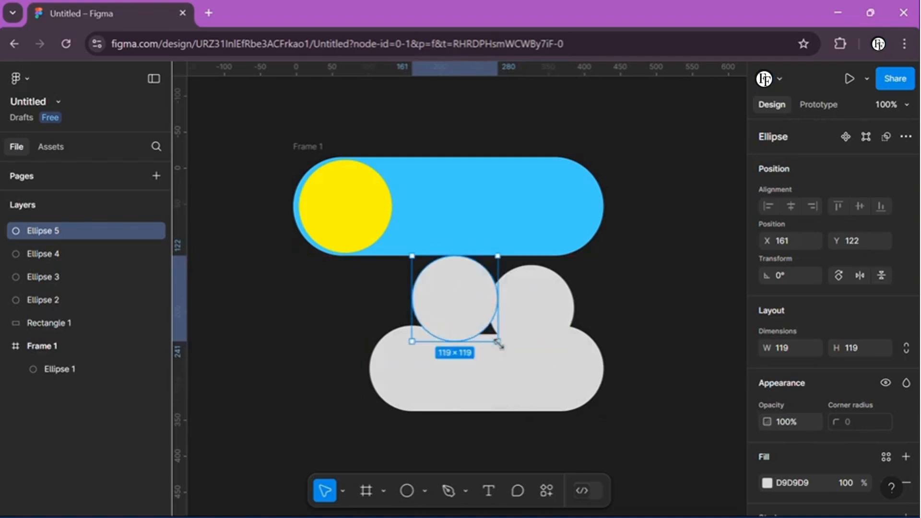
{"action": "left_click_drag", "start_coordinate": [499, 343], "coordinate": [518, 362]}
{"action": "left_click_drag", "start_coordinate": [458, 308], "coordinate": [447, 315]}
{"action": "left_click_drag", "start_coordinate": [543, 289], "coordinate": [542, 301]}
{"action": "left_click", "coordinate": [532, 272]}
Step: Group the rectangle and four circles of the cloud and fill the group with white FFFFFF
{"action": "left_click_drag", "start_coordinate": [371, 298], "coordinate": [617, 427]}
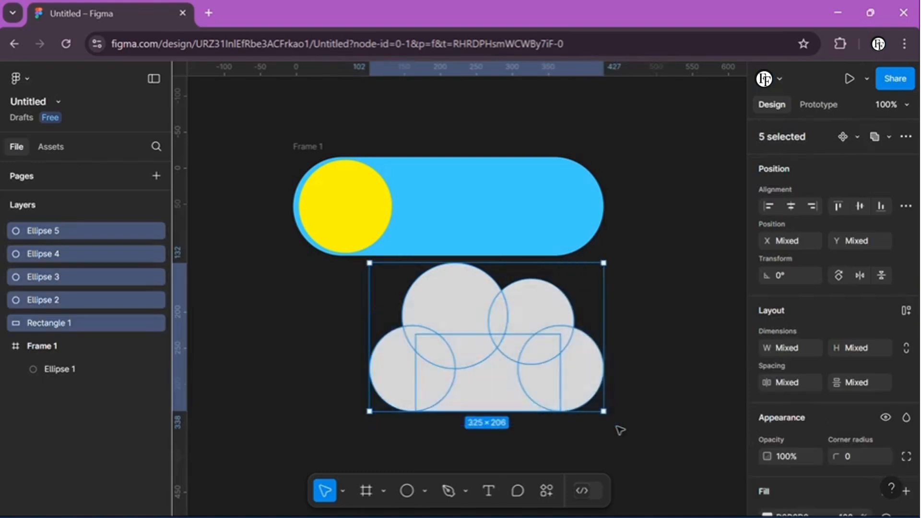
{"action": "key", "text": "ctrl+g"}
{"action": "scroll", "coordinate": [787, 373], "scroll_direction": "down", "scroll_amount": 2}
{"action": "left_click", "coordinate": [767, 373]}
{"action": "left_click_drag", "start_coordinate": [577, 180], "coordinate": [571, 150]}
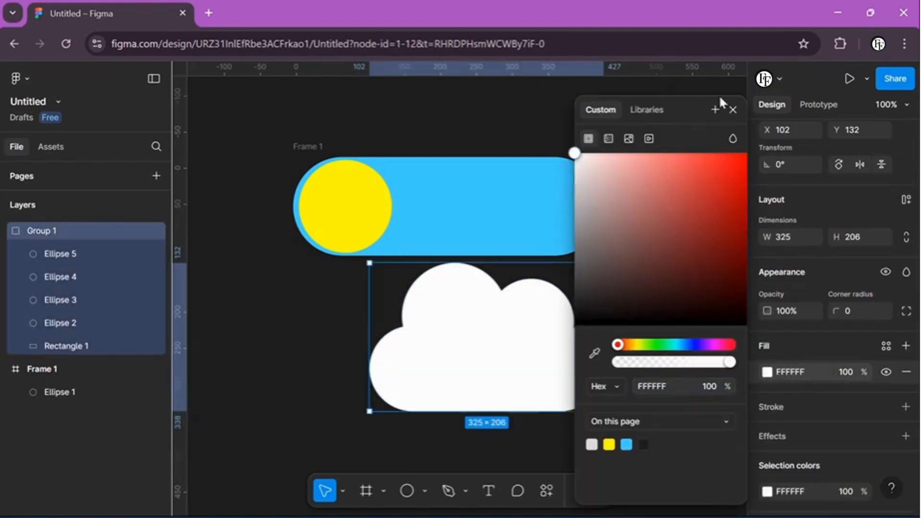
{"action": "left_click", "coordinate": [734, 110]}
Step: Resize the cloud group to about 283 × 180 and position it partly cropped at the right end of Frame 1
{"action": "left_click_drag", "start_coordinate": [604, 265], "coordinate": [565, 287]}
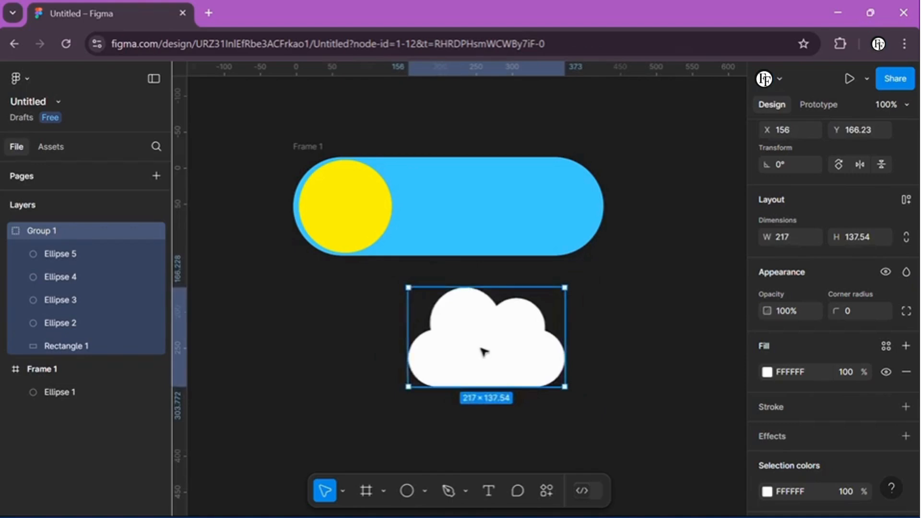
{"action": "left_click_drag", "start_coordinate": [485, 351], "coordinate": [536, 246]}
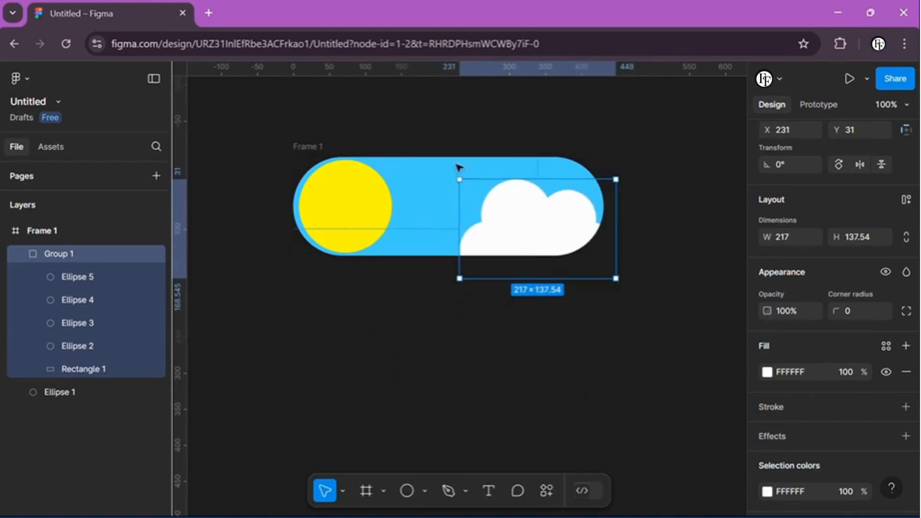
{"action": "left_click_drag", "start_coordinate": [460, 180], "coordinate": [445, 164]}
{"action": "left_click_drag", "start_coordinate": [511, 215], "coordinate": [459, 363]}
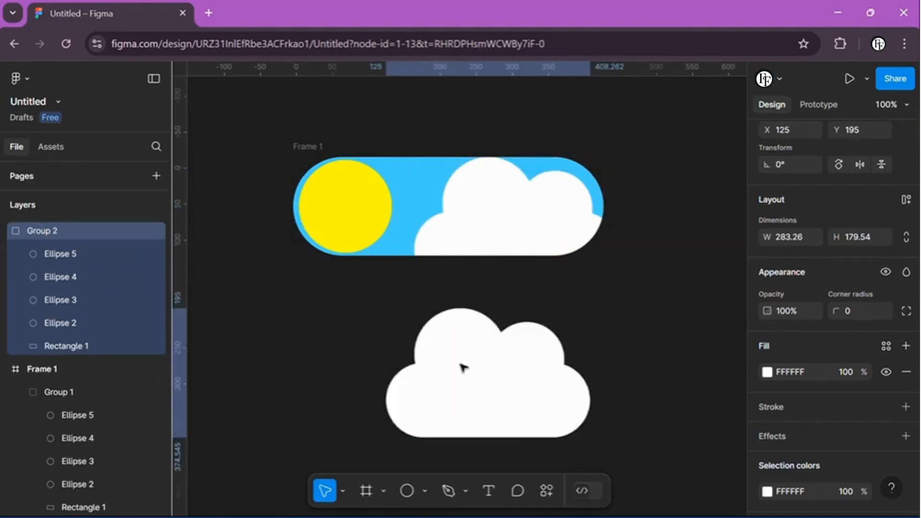
{"action": "key", "text": "Delete"}
{"action": "left_click_drag", "start_coordinate": [499, 238], "coordinate": [513, 245]}
Step: Duplicate the yellow sun circle, enlarge the copy to 189 × 189 around the sun and set its opacity to 20%
{"action": "left_click", "coordinate": [349, 206]}
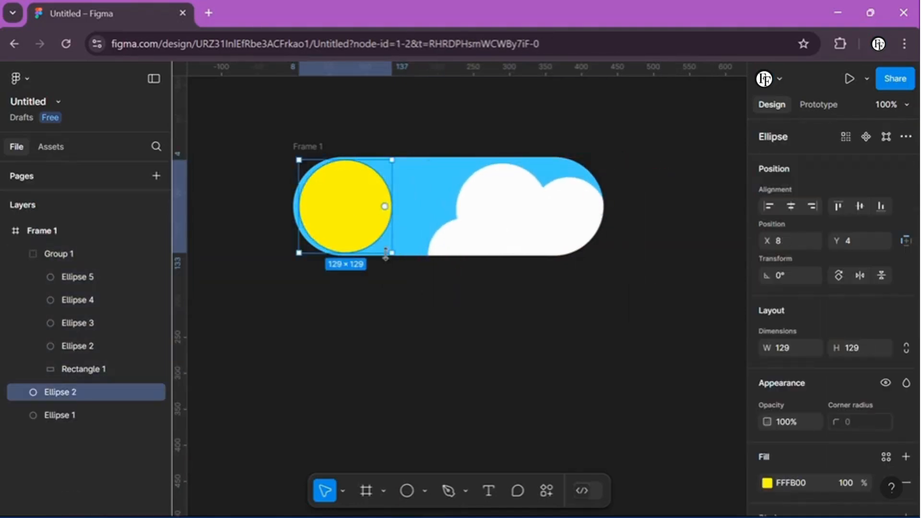
{"action": "left_click_drag", "start_coordinate": [392, 253], "coordinate": [379, 224], "text": "shift"}
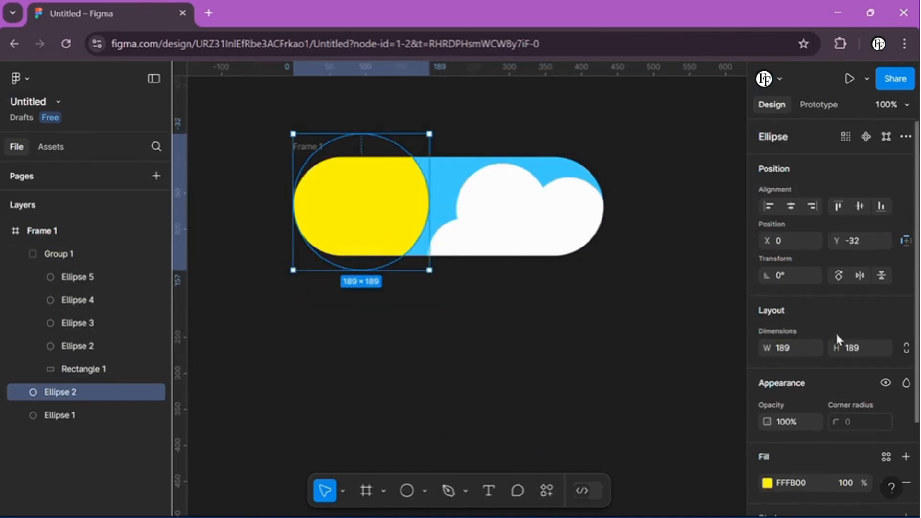
{"action": "scroll", "coordinate": [836, 332], "scroll_direction": "down", "scroll_amount": 2}
{"action": "left_click_drag", "start_coordinate": [768, 357], "coordinate": [628, 350]}
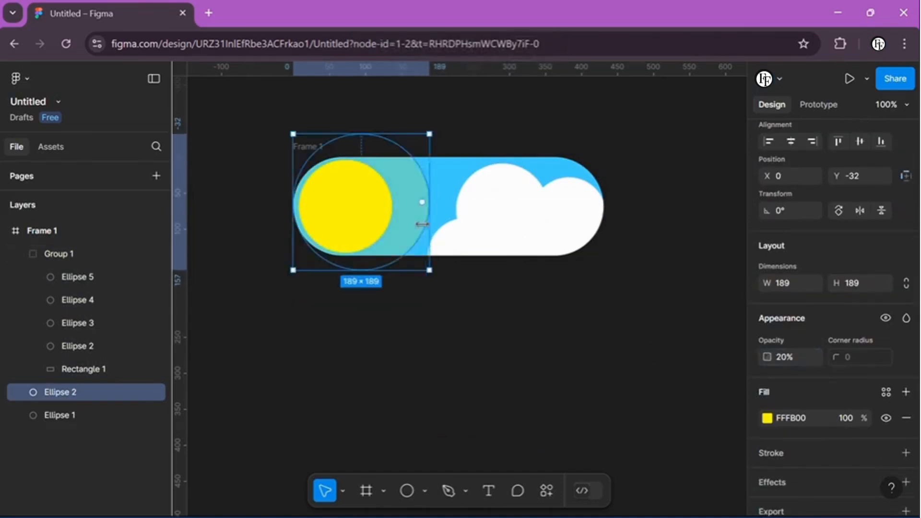
Step: Duplicate the translucent sun halo, shift the copy to the right and set its opacity to 18%
{"action": "left_click", "coordinate": [388, 245]}
{"action": "left_click_drag", "start_coordinate": [396, 229], "coordinate": [437, 229]}
{"action": "mouse_move", "coordinate": [772, 416]}
{"action": "left_mouse_down"}
{"action": "mouse_move", "coordinate": [742, 415]}
{"action": "mouse_move", "coordinate": [760, 416]}
{"action": "left_mouse_up"}
Step: Duplicate the cloud, the sun and its halo circles in place inside Frame 1
{"action": "left_click", "coordinate": [556, 302]}
{"action": "scroll", "coordinate": [528, 283], "scroll_direction": "down", "scroll_amount": 1}
{"action": "left_click_drag", "start_coordinate": [272, 113], "coordinate": [648, 263]}
{"action": "key", "text": "ctrl+d"}
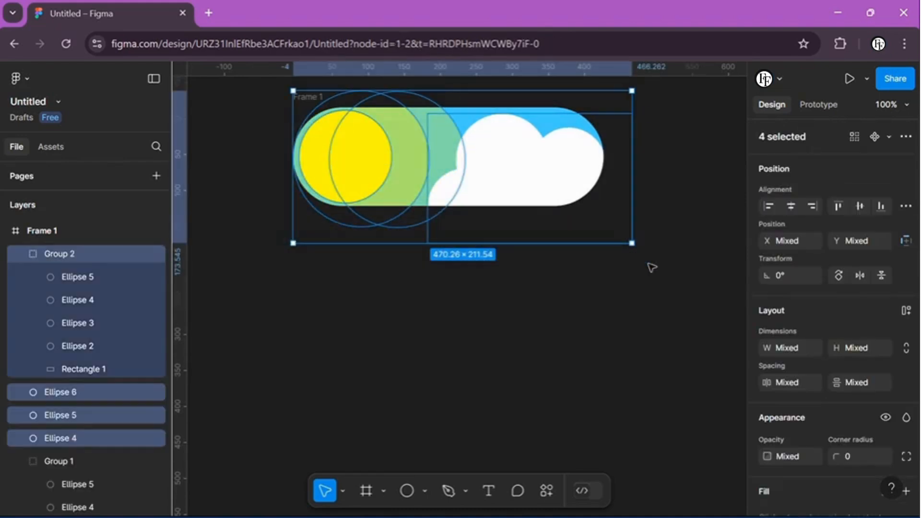
{"action": "left_click", "coordinate": [650, 273]}
Step: Duplicate Frame 1 and place the copy directly below it, aligned with its left and right edges
{"action": "scroll", "coordinate": [611, 310], "scroll_direction": "right", "scroll_amount": 1}
{"action": "scroll", "coordinate": [607, 311], "scroll_direction": "down", "scroll_amount": 1}
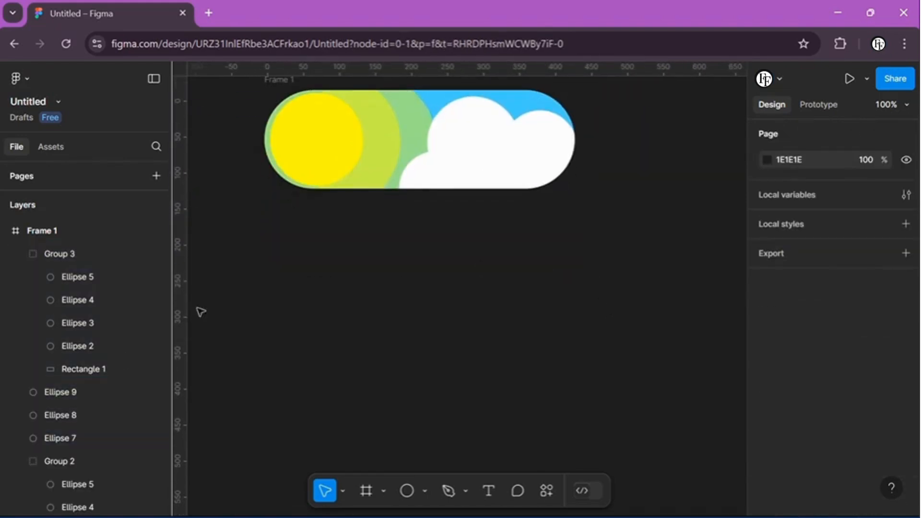
{"action": "scroll", "coordinate": [58, 382], "scroll_direction": "down", "scroll_amount": 5}
{"action": "scroll", "coordinate": [57, 382], "scroll_direction": "up", "scroll_amount": 5}
{"action": "scroll", "coordinate": [254, 203], "scroll_direction": "up", "scroll_amount": 1}
{"action": "left_click_drag", "start_coordinate": [243, 142], "coordinate": [627, 325]}
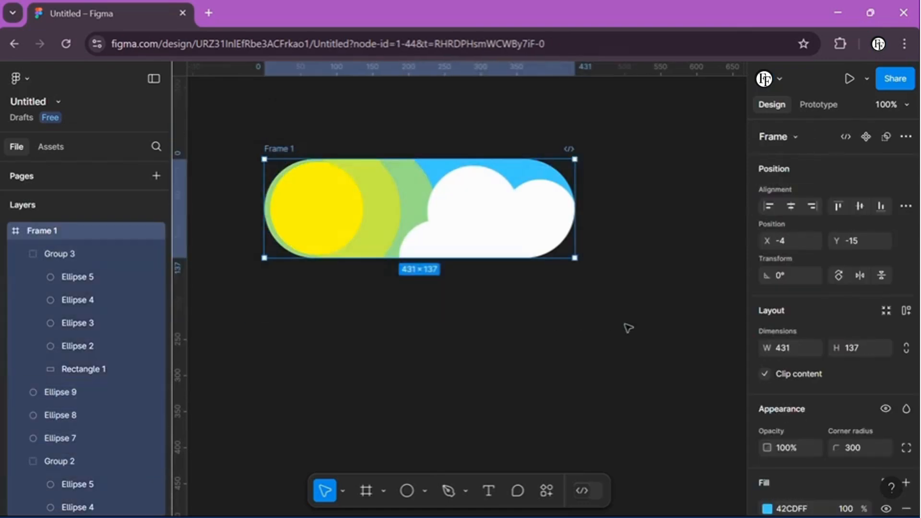
{"action": "key", "text": "ctrl+d"}
{"action": "left_click_drag", "start_coordinate": [679, 195], "coordinate": [339, 349]}
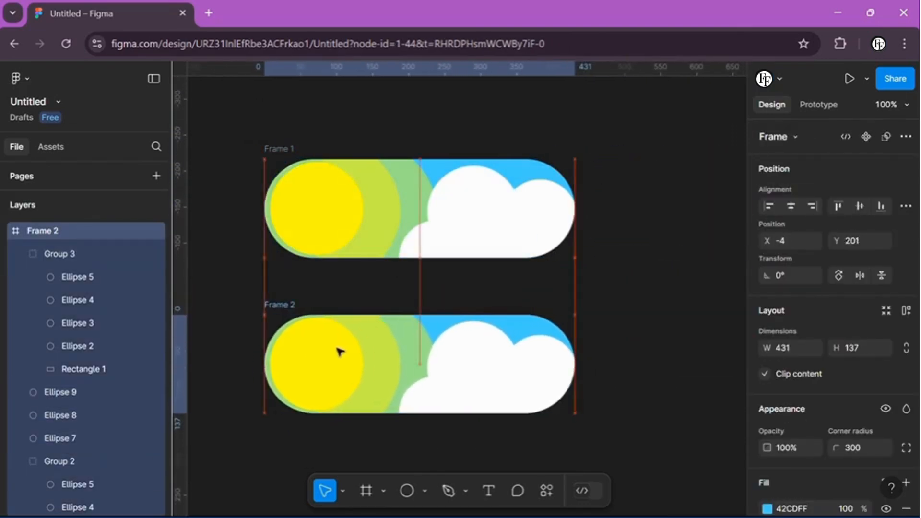
{"action": "left_click", "coordinate": [607, 274]}
Step: Delete some of the translucent halo circles around the sun in Frame 2
{"action": "scroll", "coordinate": [557, 263], "scroll_direction": "down", "scroll_amount": 1}
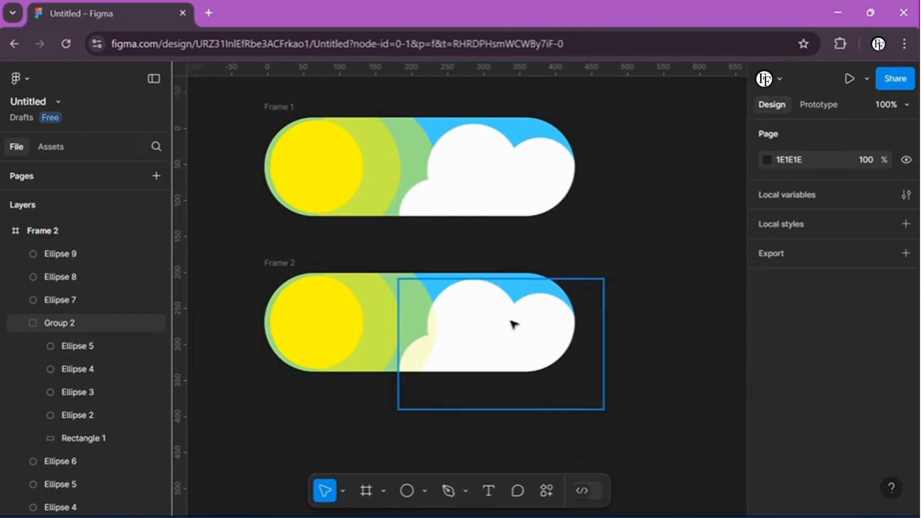
{"action": "left_click", "coordinate": [412, 326]}
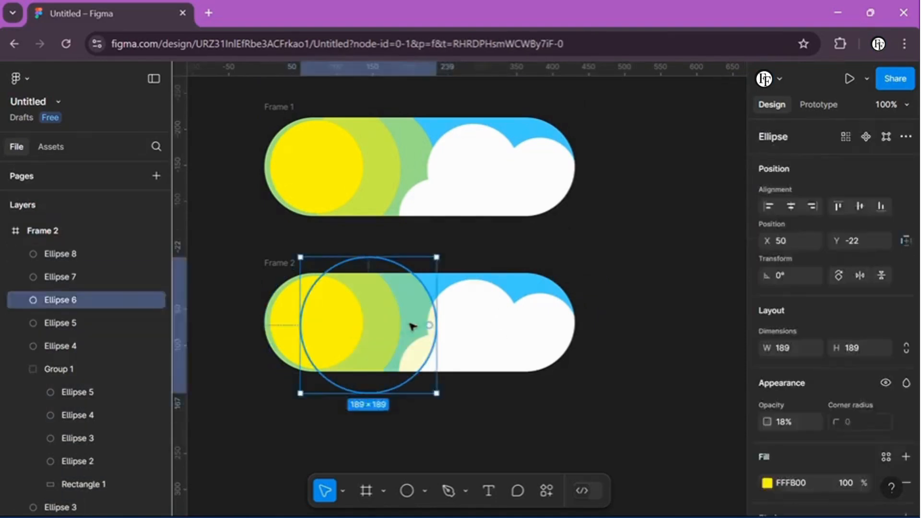
{"action": "key", "text": "Delete"}
{"action": "left_click", "coordinate": [382, 320]}
{"action": "key", "text": "Delete"}
{"action": "left_click_drag", "start_coordinate": [244, 257], "coordinate": [607, 413]}
{"action": "key", "text": "Delete"}
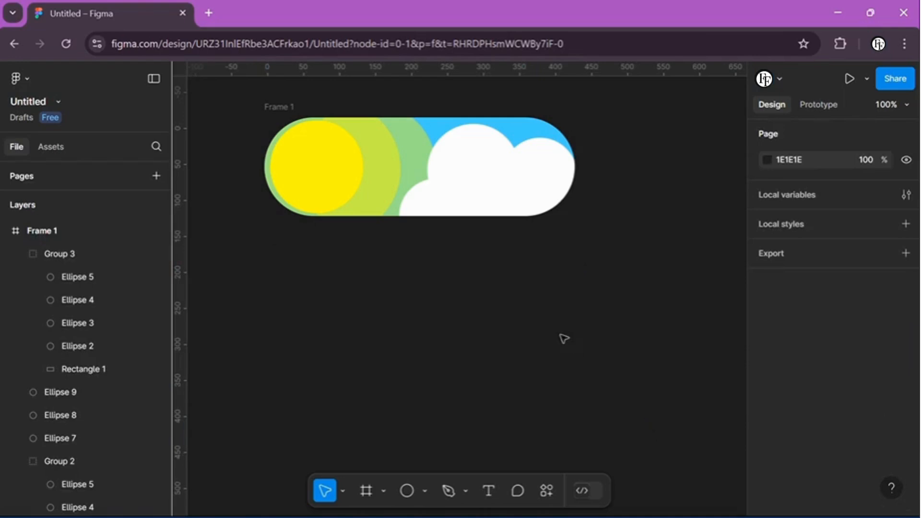
{"action": "key", "text": "ctrl+z"}
{"action": "key", "text": "Delete"}
{"action": "key", "text": "ctrl+z"}
Step: Delete the remaining cloud and halo circles from Frame 2, keeping only the yellow sun circles
{"action": "left_click", "coordinate": [502, 331]}
{"action": "key", "text": "Delete"}
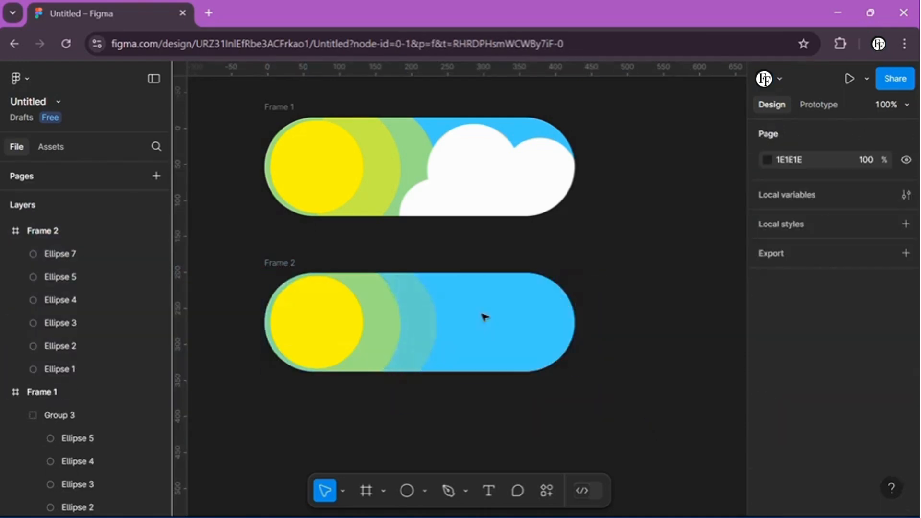
{"action": "left_click", "coordinate": [414, 345]}
{"action": "key", "text": "Delete"}
{"action": "left_click", "coordinate": [387, 341]}
{"action": "key", "text": "Delete"}
{"action": "left_click", "coordinate": [393, 340]}
{"action": "key", "text": "Delete"}
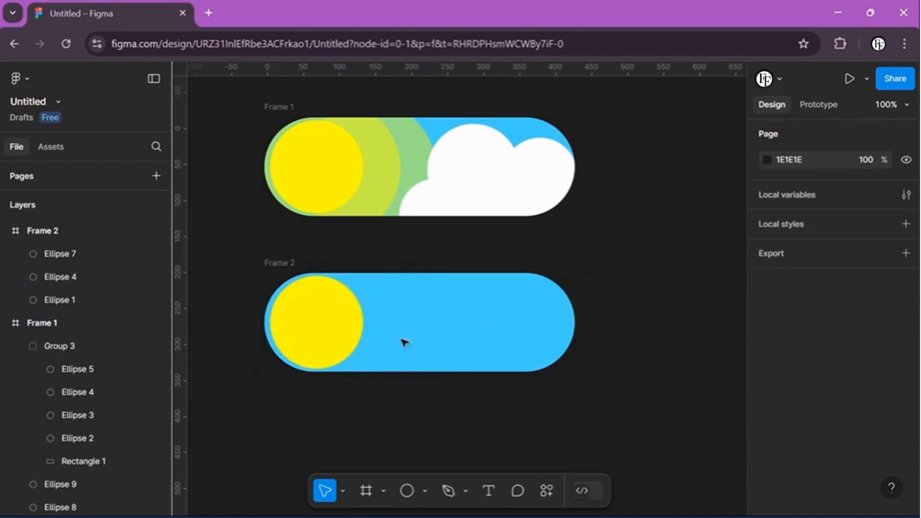
Step: Change the fill of Frame 2 to a dark navy blue
{"action": "left_click", "coordinate": [48, 232]}
{"action": "scroll", "coordinate": [788, 364], "scroll_direction": "down", "scroll_amount": 2}
{"action": "left_click", "coordinate": [769, 399]}
{"action": "left_click_drag", "start_coordinate": [692, 345], "coordinate": [684, 345]}
{"action": "left_click_drag", "start_coordinate": [724, 245], "coordinate": [764, 256]}
{"action": "left_click", "coordinate": [734, 110]}
Step: Fill the topmost sun circle in Frame 2 with light grey D1D1D1 to make a moon
{"action": "left_click", "coordinate": [316, 321]}
{"action": "left_click", "coordinate": [768, 373]}
{"action": "left_click_drag", "start_coordinate": [604, 192], "coordinate": [553, 196]}
{"action": "left_click", "coordinate": [734, 110]}
Step: Move the grey moon circle horizontally to the right end of Frame 2
{"action": "key", "text": "Right"}
{"action": "key", "text": "Right"}
{"action": "key", "text": "Right"}
{"action": "key", "text": "Right"}
{"action": "key", "text": "Right"}
{"action": "key", "text": "Right"}
{"action": "key", "text": "Right"}
{"action": "key", "text": "Right"}
{"action": "key", "text": "Right"}
{"action": "key", "text": "Right"}
{"action": "key", "text": "Right"}
{"action": "key", "text": "Right"}
{"action": "key", "text": "Right"}
{"action": "key", "text": "Right"}
{"action": "key", "text": "Right"}
{"action": "key", "text": "Right"}
{"action": "key", "text": "Right"}
{"action": "key", "text": "Right"}
{"action": "key", "text": "Right"}
{"action": "key", "text": "Right"}
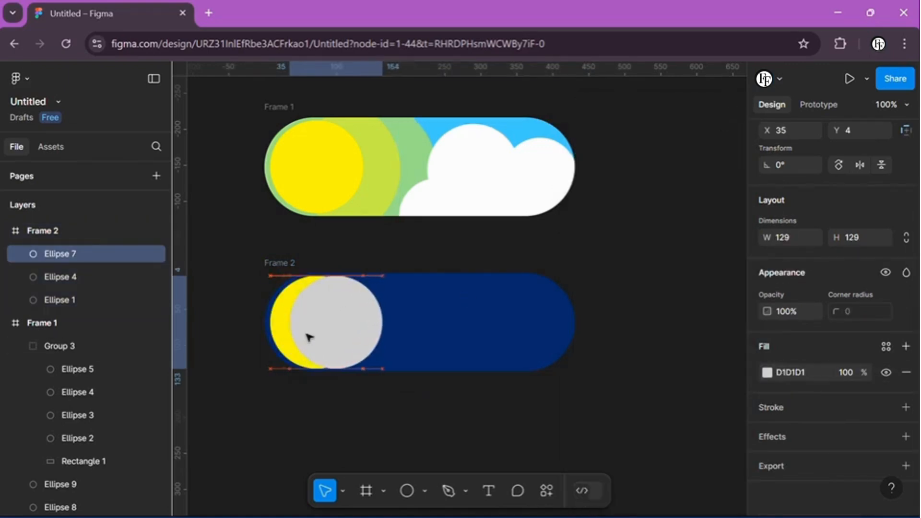
{"action": "key", "text": "Right"}
{"action": "key", "text": "Right"}
{"action": "key", "text": "Right"}
{"action": "key", "text": "Right"}
{"action": "key", "text": "Right"}
{"action": "key", "text": "Right"}
{"action": "key", "text": "Right"}
{"action": "key", "text": "Right"}
{"action": "key", "text": "Right"}
{"action": "key", "text": "Right"}
{"action": "key", "text": "Right"}
{"action": "key", "text": "Right"}
{"action": "key", "text": "Right"}
{"action": "key", "text": "Right"}
{"action": "key", "text": "Right"}
{"action": "key", "text": "Right"}
{"action": "key", "text": "Right"}
{"action": "key", "text": "Right"}
{"action": "key", "text": "Right"}
{"action": "key", "text": "Right"}
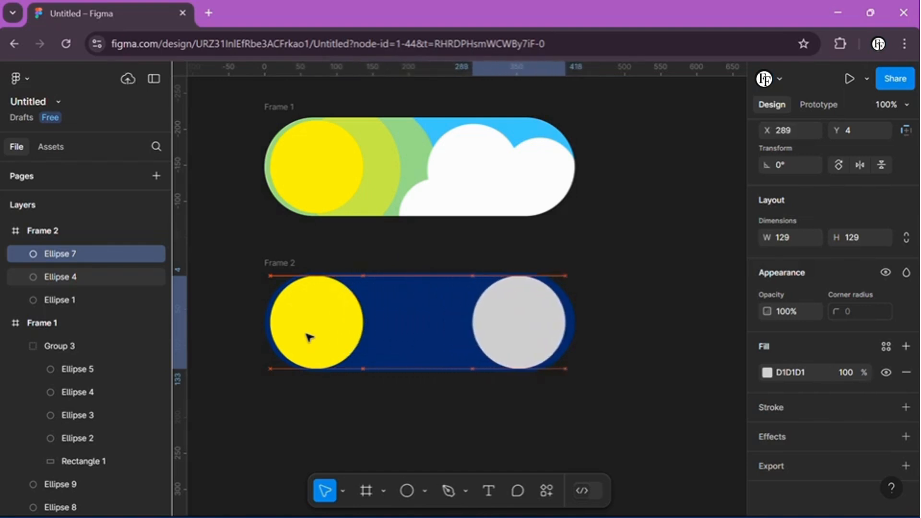
Step: Delete the two yellow circles left at the left end of Frame 2
{"action": "left_click", "coordinate": [308, 335]}
{"action": "key", "text": "Delete"}
{"action": "left_click", "coordinate": [314, 323]}
{"action": "key", "text": "Delete"}
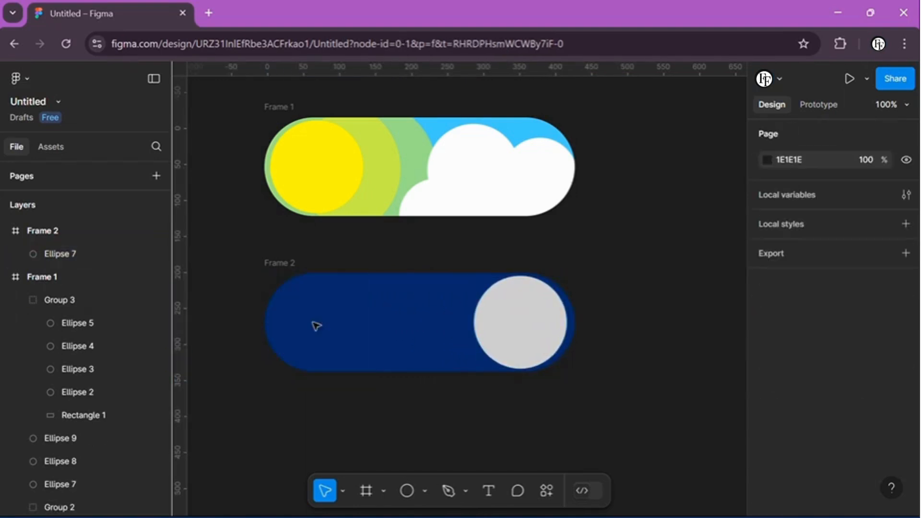
Step: Duplicate the grey moon circle and shrink the copy to 21 × 21 about its centre
{"action": "scroll", "coordinate": [552, 346], "scroll_direction": "up", "scroll_amount": 5}
{"action": "scroll", "coordinate": [658, 303], "scroll_direction": "down", "scroll_amount": 2}
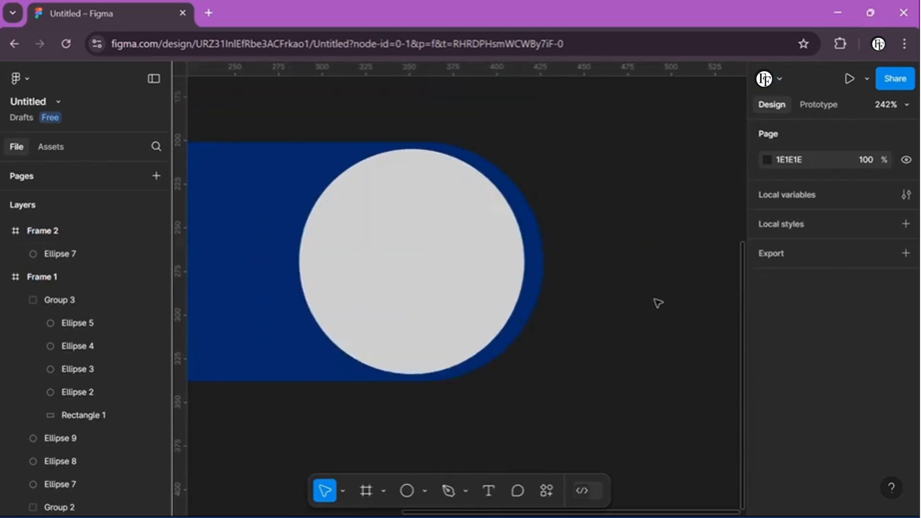
{"action": "left_click", "coordinate": [521, 293]}
{"action": "left_click_drag", "start_coordinate": [579, 150], "coordinate": [484, 243]}
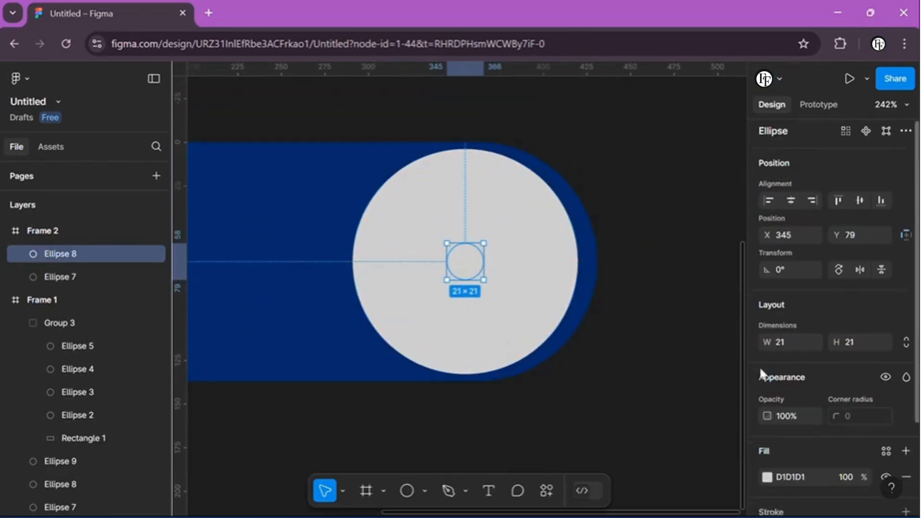
Step: Fill the small circle with white FFFFFF and move it to the moon's upper-left area
{"action": "scroll", "coordinate": [759, 367], "scroll_direction": "down", "scroll_amount": 2}
{"action": "left_click", "coordinate": [768, 398]}
{"action": "left_click_drag", "start_coordinate": [602, 215], "coordinate": [528, 108]}
{"action": "key", "text": "Escape"}
{"action": "left_click_drag", "start_coordinate": [451, 246], "coordinate": [417, 206]}
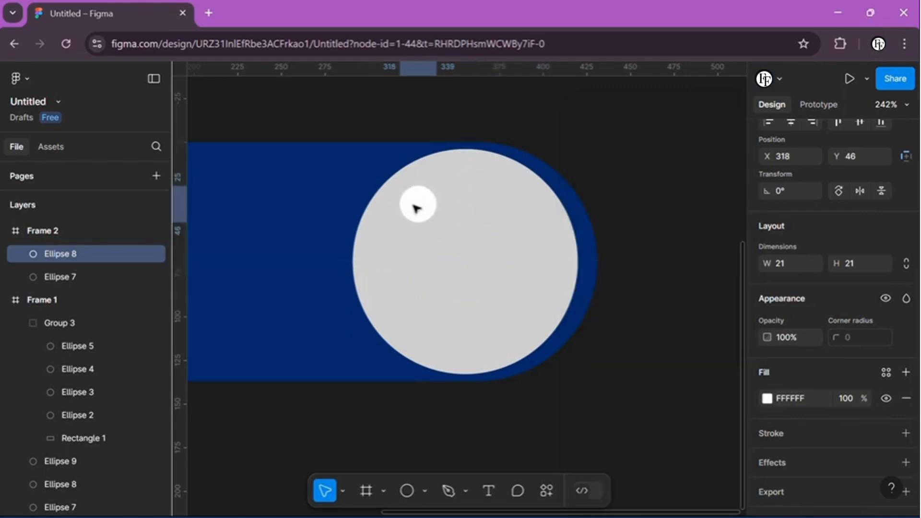
Step: Duplicate the small white circle, enlarge the copy to 31 × 31 around it and set its opacity to 25%
{"action": "scroll", "coordinate": [417, 209], "scroll_direction": "up", "scroll_amount": 5}
{"action": "left_click_drag", "start_coordinate": [475, 163], "coordinate": [511, 140]}
{"action": "left_click_drag", "start_coordinate": [767, 337], "coordinate": [637, 332]}
{"action": "scroll", "coordinate": [696, 335], "scroll_direction": "down", "scroll_amount": 3}
{"action": "scroll", "coordinate": [672, 250], "scroll_direction": "right", "scroll_amount": 3}
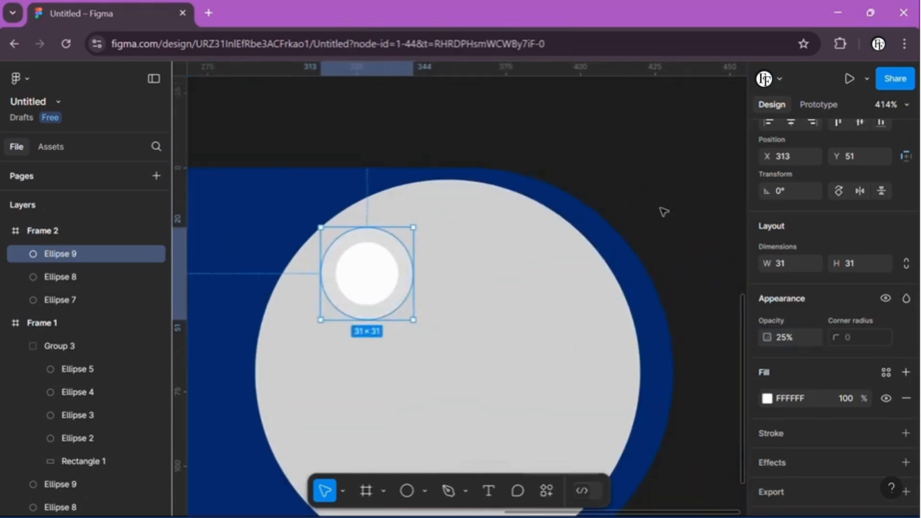
Step: Group the small white circle with its translucent ring as a moon crater
{"action": "scroll", "coordinate": [662, 210], "scroll_direction": "down", "scroll_amount": 2}
{"action": "left_click", "coordinate": [662, 209]}
{"action": "left_click", "coordinate": [366, 202]}
{"action": "left_click", "coordinate": [72, 278], "text": "shift"}
{"action": "key", "text": "ctrl+g"}
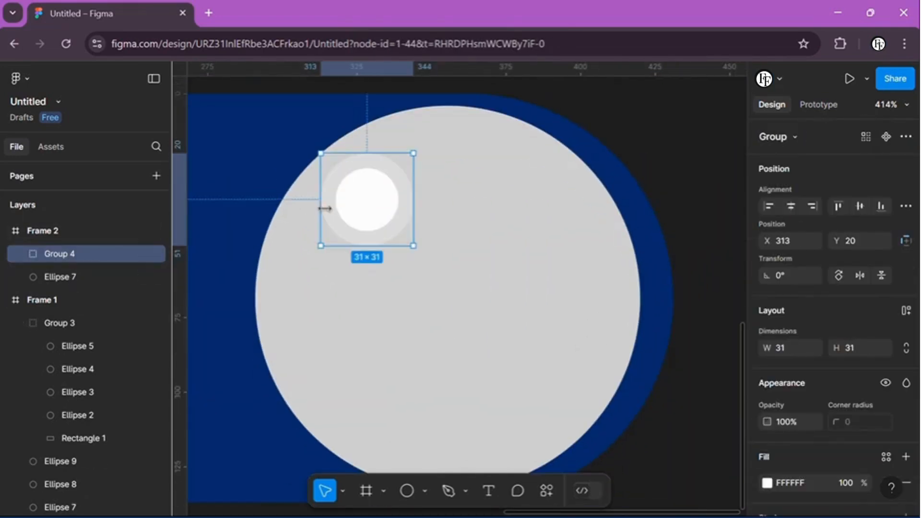
Step: Duplicate the crater group twice, placing a larger copy right of the moon's centre and a smaller one at its lower left
{"action": "scroll", "coordinate": [372, 191], "scroll_direction": "down", "scroll_amount": 3}
{"action": "left_click_drag", "start_coordinate": [362, 190], "coordinate": [468, 291]}
{"action": "left_click_drag", "start_coordinate": [423, 243], "coordinate": [452, 231]}
{"action": "left_click", "coordinate": [384, 178]}
{"action": "left_click_drag", "start_coordinate": [377, 171], "coordinate": [372, 307], "text": "alt"}
{"action": "left_click", "coordinate": [619, 274]}
{"action": "scroll", "coordinate": [627, 278], "scroll_direction": "down", "scroll_amount": 3}
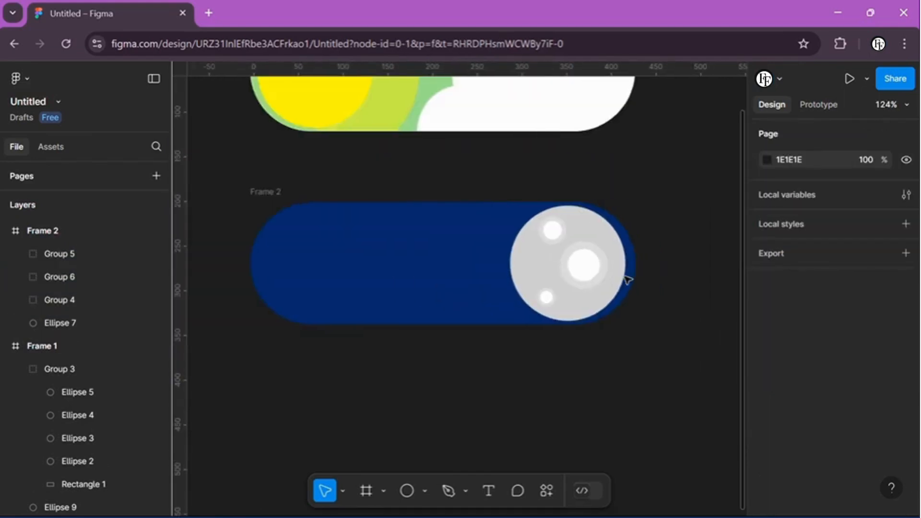
Step: Duplicate the grey moon circle, enlarge the copy to 193 × 193 around the moon and set its opacity to 20%
{"action": "scroll", "coordinate": [627, 278], "scroll_direction": "up", "scroll_amount": 2}
{"action": "left_click", "coordinate": [518, 272]}
{"action": "left_click_drag", "start_coordinate": [480, 180], "coordinate": [446, 146], "text": "alt"}
{"action": "left_click_drag", "start_coordinate": [767, 422], "coordinate": [626, 411]}
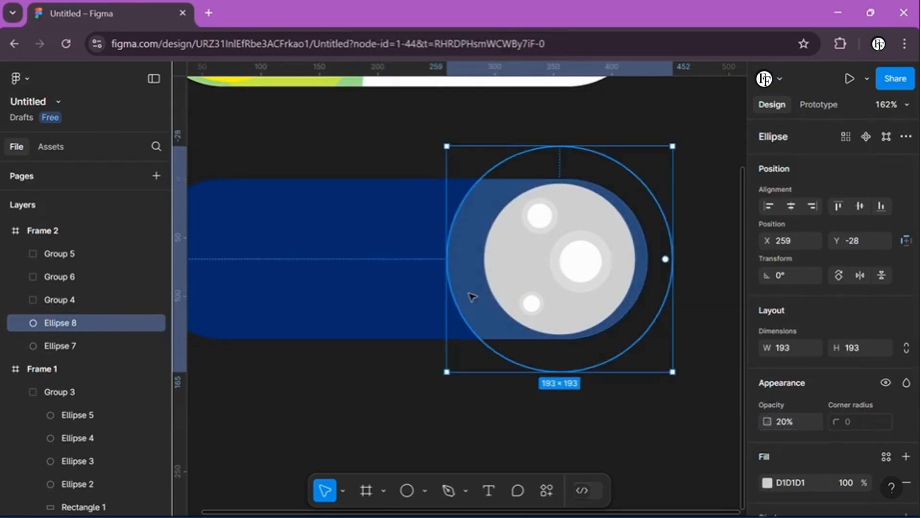
Step: Shift the moon's translucent ring to the left, then duplicate it farther left and enlarge the copy as a second glow ring
{"action": "left_click_drag", "start_coordinate": [469, 295], "coordinate": [420, 292]}
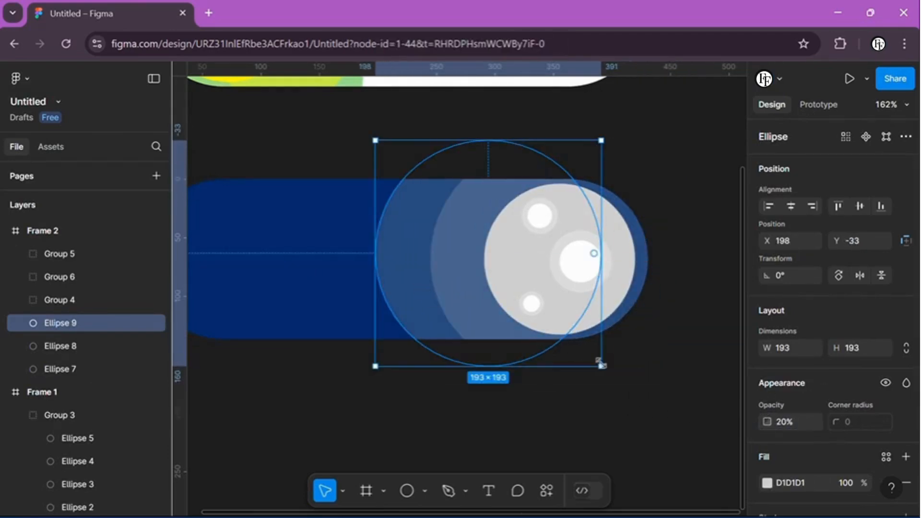
{"action": "left_click_drag", "start_coordinate": [599, 366], "coordinate": [639, 390], "text": "shift"}
{"action": "mouse_move", "coordinate": [538, 358]}
{"action": "left_mouse_down"}
{"action": "mouse_move", "coordinate": [552, 350]}
{"action": "mouse_move", "coordinate": [536, 349]}
{"action": "left_mouse_up"}
{"action": "left_click", "coordinate": [309, 391]}
Step: Draw a four-pointed star outline about 16.5 × 20.5 with the Pen tool in the left part of the night frame
{"action": "scroll", "coordinate": [310, 391], "scroll_direction": "left", "scroll_amount": 4}
{"action": "left_click", "coordinate": [448, 491]}
{"action": "scroll", "coordinate": [319, 241], "scroll_direction": "up", "scroll_amount": 5}
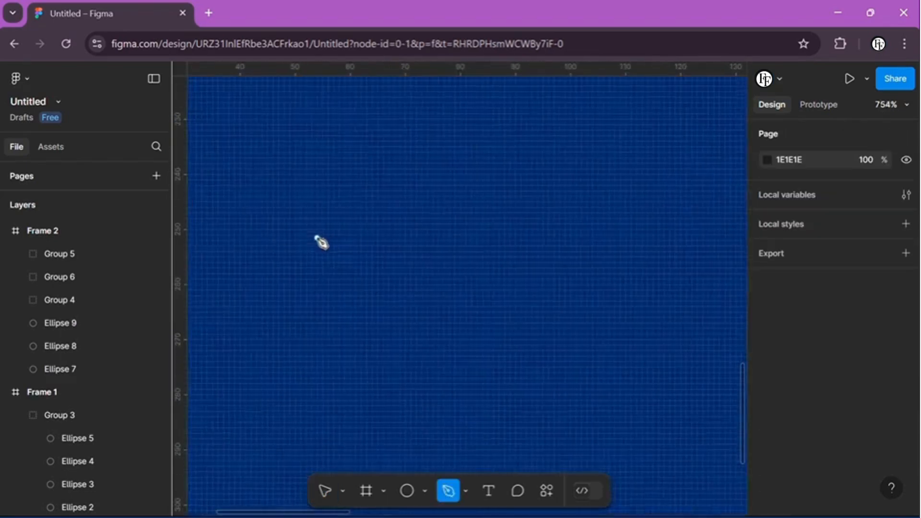
{"action": "scroll", "coordinate": [322, 242], "scroll_direction": "down", "scroll_amount": 3}
{"action": "left_click", "coordinate": [367, 221]}
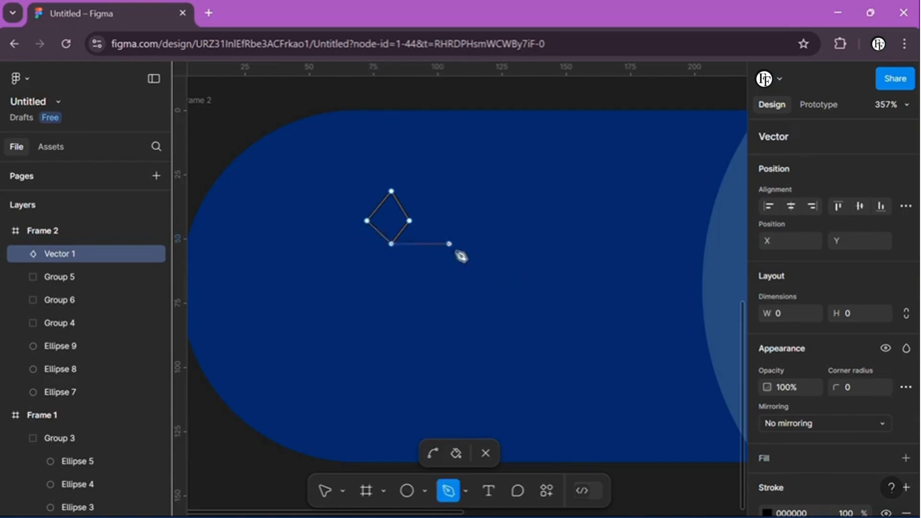
{"action": "key", "text": "Escape"}
{"action": "scroll", "coordinate": [469, 264], "scroll_direction": "up", "scroll_amount": 2}
{"action": "scroll", "coordinate": [370, 273], "scroll_direction": "up", "scroll_amount": 4}
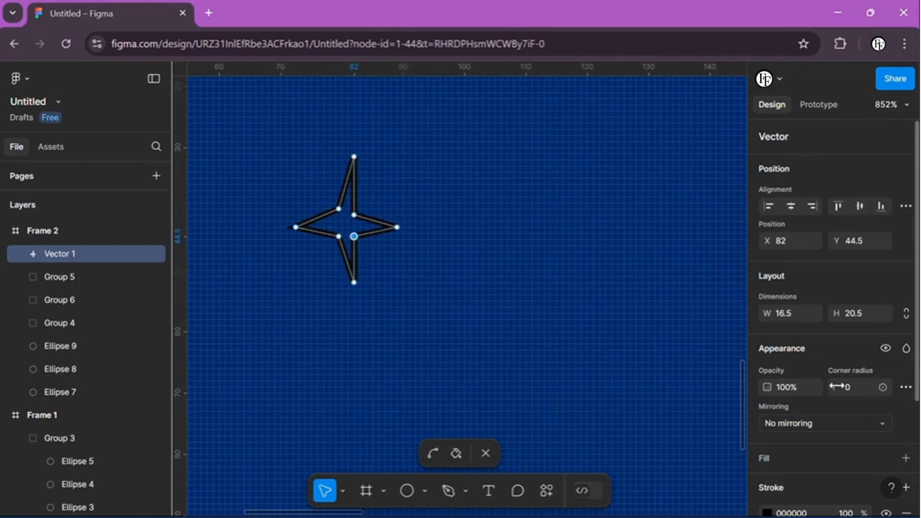
Step: Round the star's four inner corners, using a corner radius of 6 at the lower-left one, and finish editing the vector
{"action": "left_click_drag", "start_coordinate": [838, 386], "coordinate": [907, 388]}
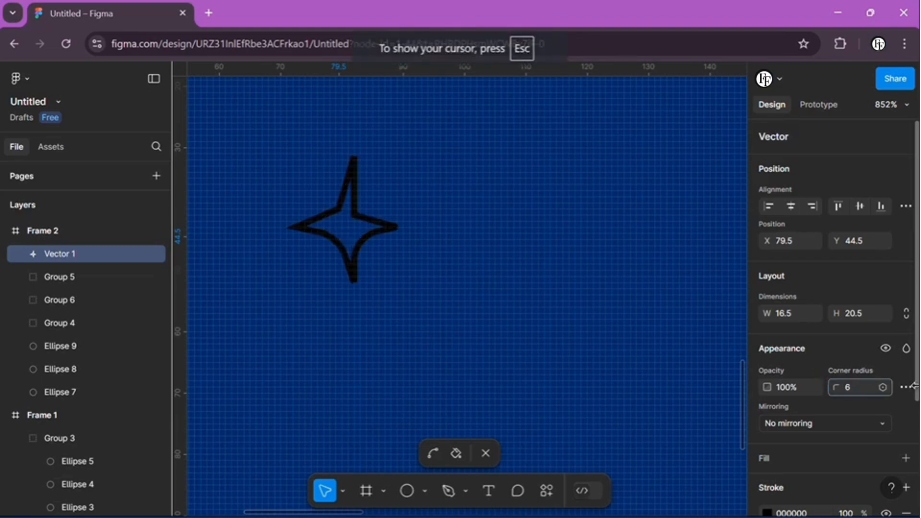
{"action": "left_click_drag", "start_coordinate": [837, 387], "coordinate": [909, 387]}
{"action": "left_click", "coordinate": [339, 209]}
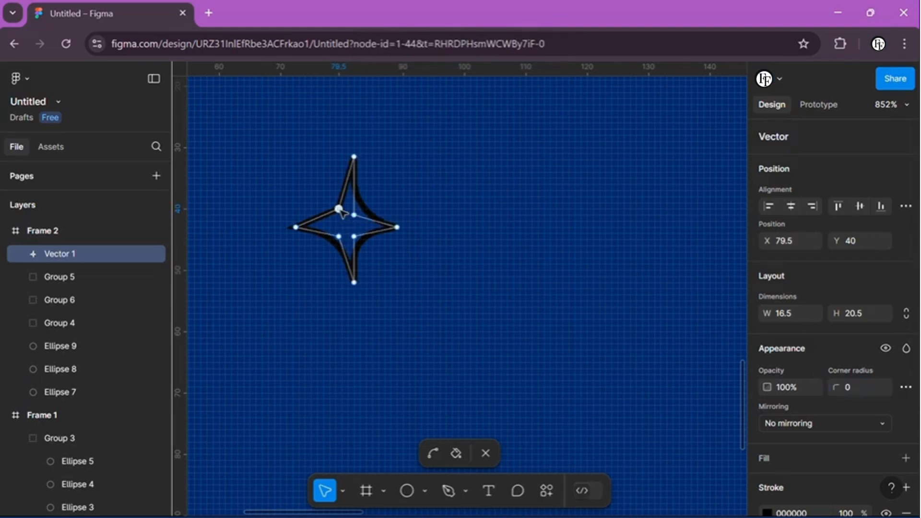
{"action": "left_click_drag", "start_coordinate": [833, 386], "coordinate": [63, 374]}
{"action": "left_click", "coordinate": [487, 454]}
Step: Change the star's stroke to white FFFFFF and give it a white FFFFFF fill
{"action": "scroll", "coordinate": [787, 422], "scroll_direction": "down", "scroll_amount": 1}
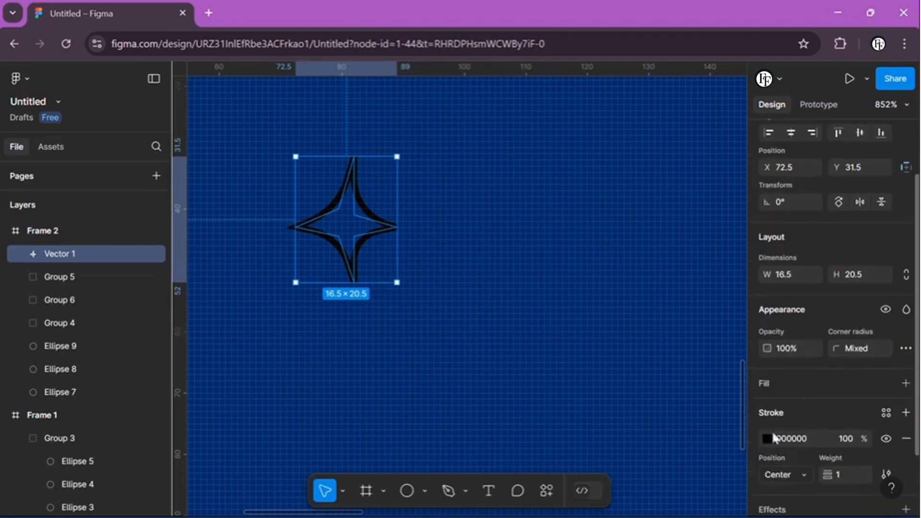
{"action": "left_click", "coordinate": [769, 438]}
{"action": "left_click", "coordinate": [586, 173]}
{"action": "left_click_drag", "start_coordinate": [588, 181], "coordinate": [508, 119]}
{"action": "left_click", "coordinate": [733, 110]}
{"action": "left_click", "coordinate": [906, 383]}
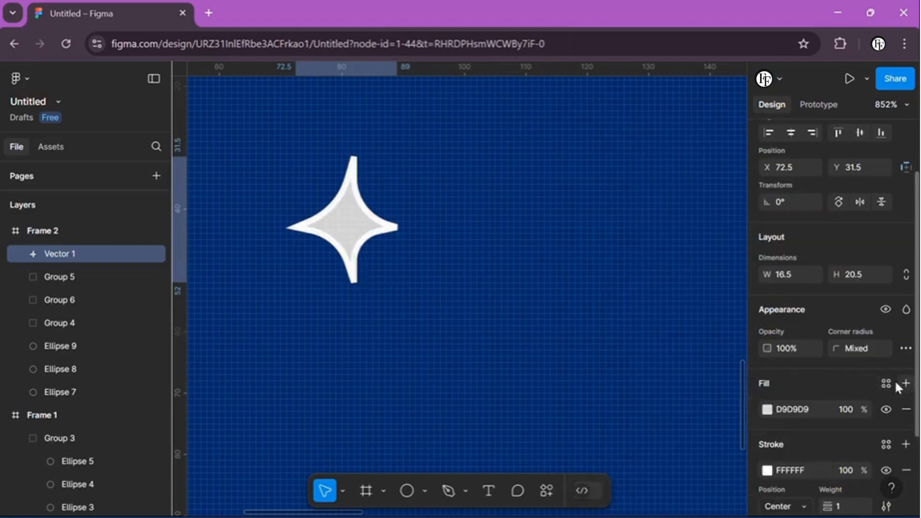
{"action": "left_click", "coordinate": [767, 409]}
{"action": "left_click_drag", "start_coordinate": [582, 185], "coordinate": [595, 124]}
{"action": "left_click", "coordinate": [545, 174]}
Step: Shrink the white star in two passes to suit the scale of the night frame
{"action": "scroll", "coordinate": [350, 220], "scroll_direction": "down", "scroll_amount": 5}
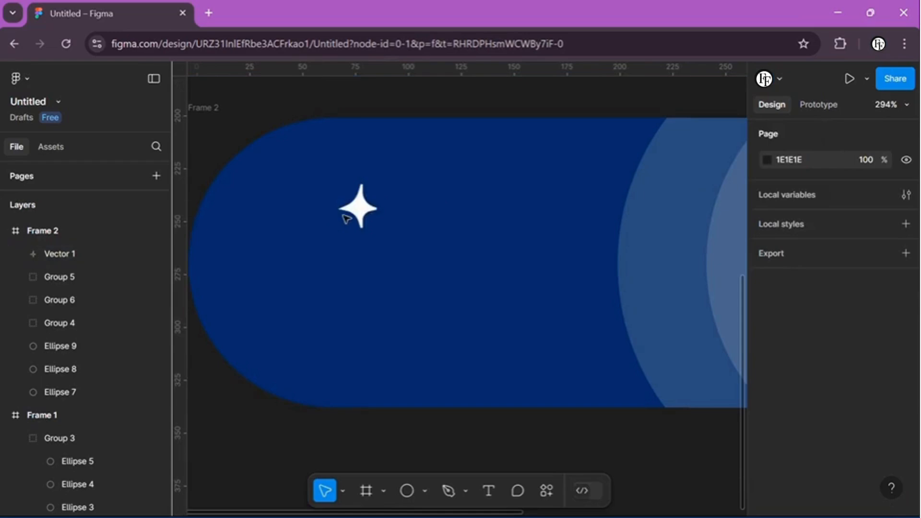
{"action": "left_click", "coordinate": [358, 208]}
{"action": "left_click_drag", "start_coordinate": [377, 184], "coordinate": [365, 199]}
{"action": "left_click", "coordinate": [401, 189]}
{"action": "scroll", "coordinate": [393, 214], "scroll_direction": "down", "scroll_amount": 5}
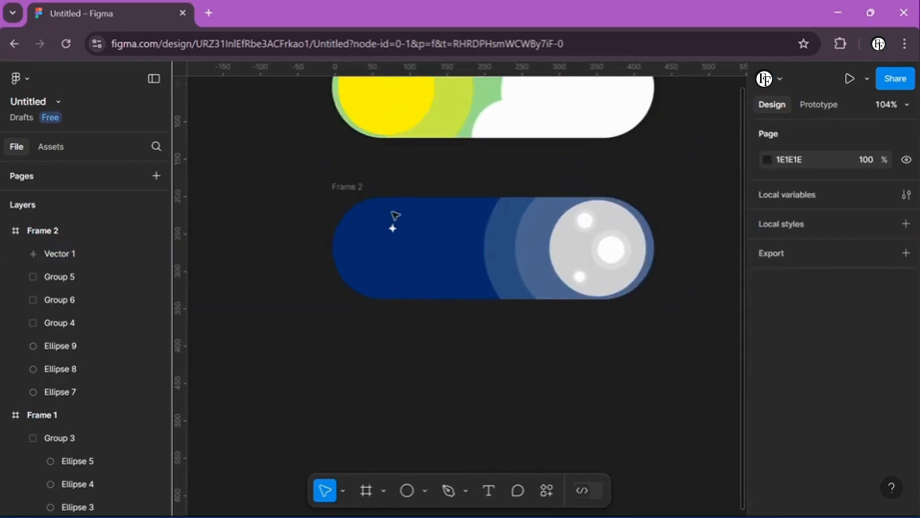
{"action": "scroll", "coordinate": [393, 225], "scroll_direction": "up", "scroll_amount": 8}
{"action": "left_click", "coordinate": [393, 232]}
{"action": "scroll", "coordinate": [395, 232], "scroll_direction": "up", "scroll_amount": 5}
{"action": "left_click_drag", "start_coordinate": [462, 146], "coordinate": [433, 181]}
{"action": "left_click", "coordinate": [498, 177]}
{"action": "scroll", "coordinate": [498, 177], "scroll_direction": "down", "scroll_amount": 4}
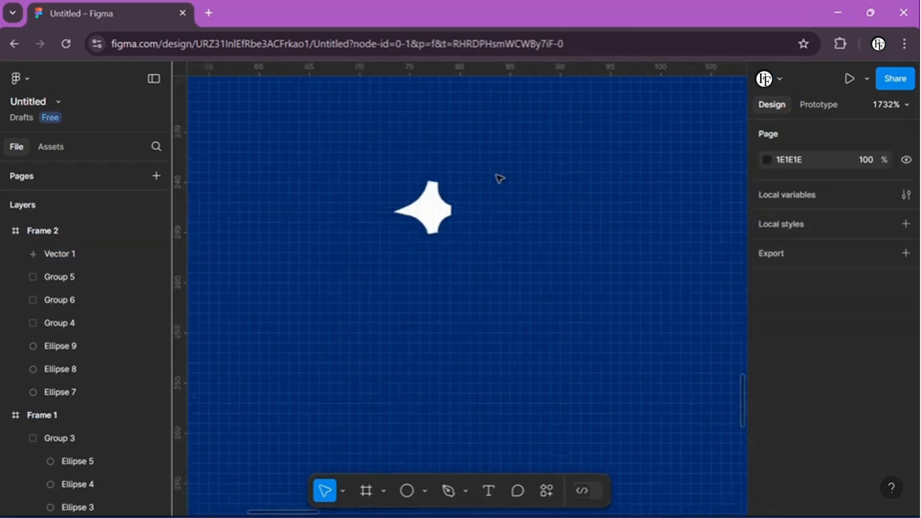
Step: Resize the star to 6 × 9 so that its vertical points are longer
{"action": "scroll", "coordinate": [408, 247], "scroll_direction": "up", "scroll_amount": 4}
{"action": "left_click", "coordinate": [419, 240]}
{"action": "left_click_drag", "start_coordinate": [439, 245], "coordinate": [464, 260]}
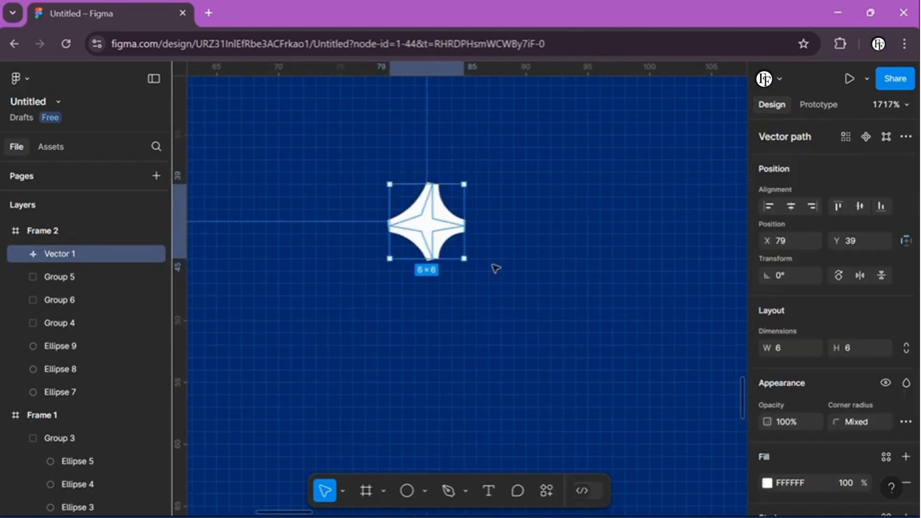
{"action": "left_click", "coordinate": [496, 267]}
{"action": "left_click", "coordinate": [462, 227]}
{"action": "left_click_drag", "start_coordinate": [479, 228], "coordinate": [463, 229]}
{"action": "left_click_drag", "start_coordinate": [438, 260], "coordinate": [436, 296]}
{"action": "left_click", "coordinate": [509, 319]}
Step: Place three copies of the star around the night sky, with the upper-middle one at X 144, Y 22
{"action": "scroll", "coordinate": [509, 318], "scroll_direction": "down", "scroll_amount": 4}
{"action": "scroll", "coordinate": [509, 318], "scroll_direction": "right", "scroll_amount": 2}
{"action": "scroll", "coordinate": [509, 318], "scroll_direction": "down", "scroll_amount": 5}
{"action": "left_click", "coordinate": [387, 310]}
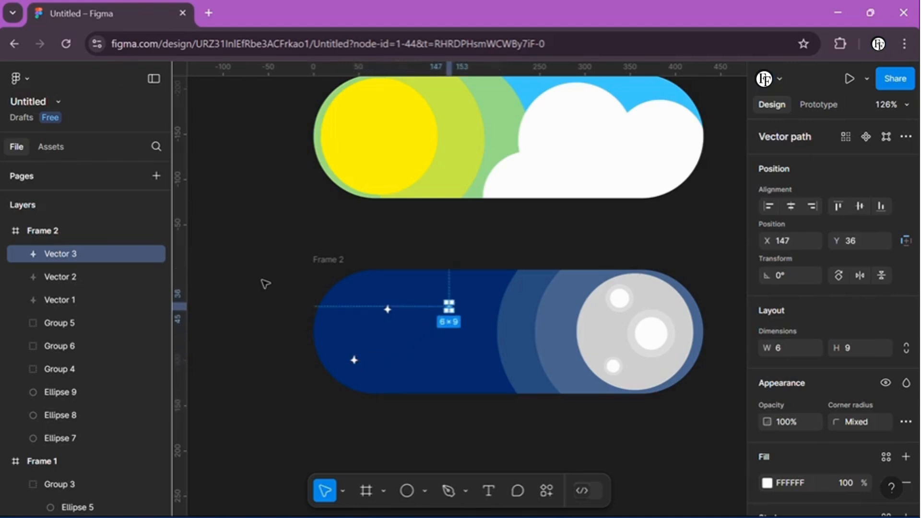
{"action": "scroll", "coordinate": [450, 308], "scroll_direction": "up", "scroll_amount": 3}
{"action": "left_click_drag", "start_coordinate": [449, 305], "coordinate": [445, 276]}
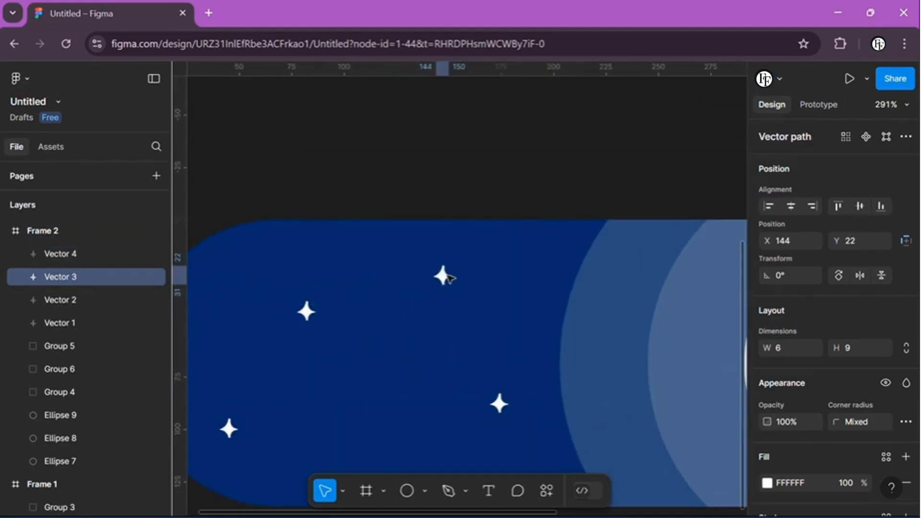
Step: Add four more star copies across the night sky and reposition two existing stars, one of them to X 55, Y 102
{"action": "scroll", "coordinate": [314, 285], "scroll_direction": "down", "scroll_amount": 2}
{"action": "scroll", "coordinate": [346, 329], "scroll_direction": "left", "scroll_amount": 1}
{"action": "key", "text": "ctrl+d"}
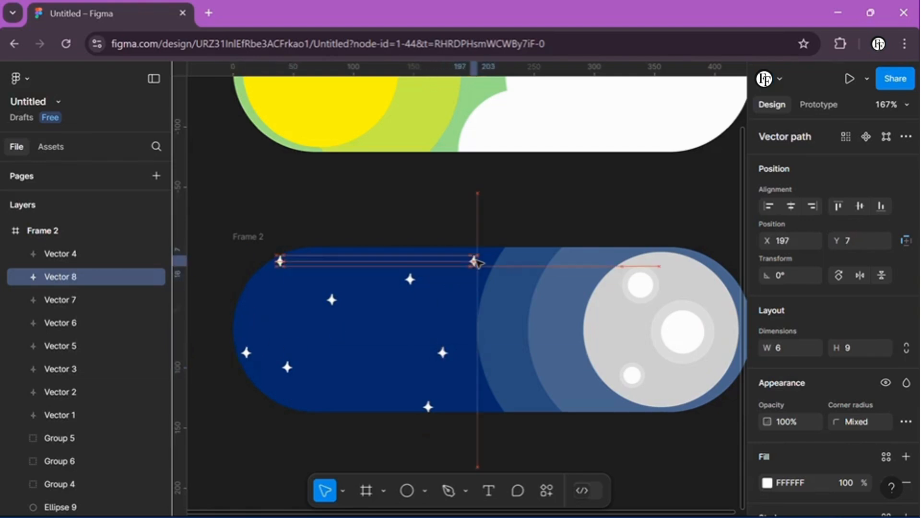
{"action": "left_click_drag", "start_coordinate": [332, 300], "coordinate": [349, 327]}
{"action": "left_click_drag", "start_coordinate": [287, 368], "coordinate": [304, 376]}
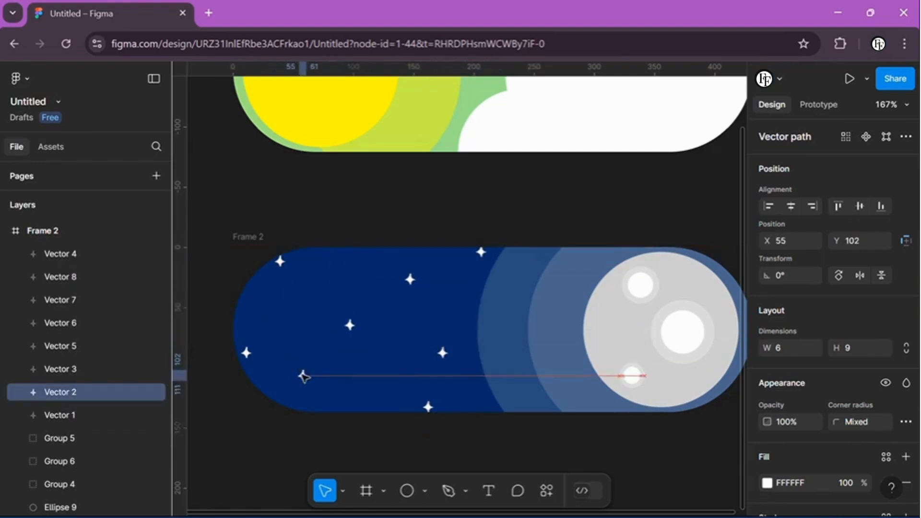
{"action": "left_click", "coordinate": [426, 159]}
Step: Link Frame 1 to Frame 2 with an on-click prototype interaction using Smart animate
{"action": "scroll", "coordinate": [427, 160], "scroll_direction": "down", "scroll_amount": 3}
{"action": "scroll", "coordinate": [427, 188], "scroll_direction": "up", "scroll_amount": 2}
{"action": "scroll", "coordinate": [429, 191], "scroll_direction": "up", "scroll_amount": 2}
{"action": "left_click", "coordinate": [816, 106]}
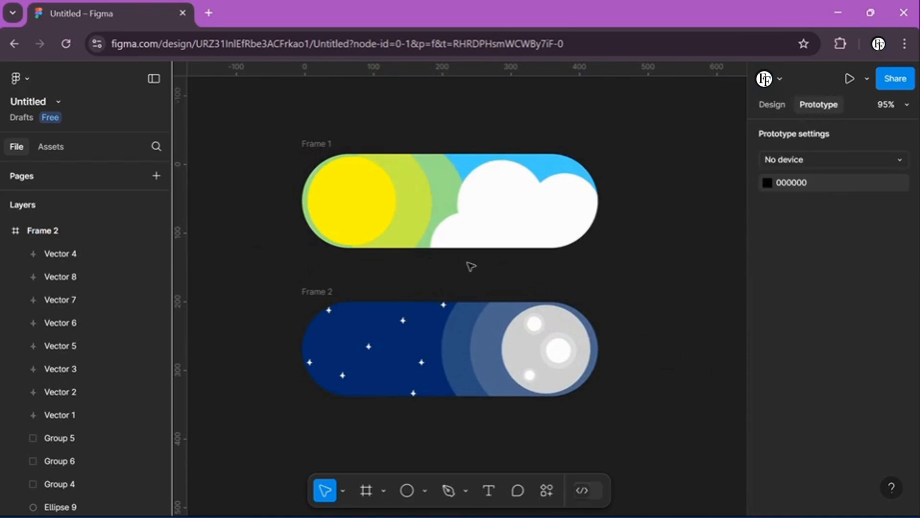
{"action": "scroll", "coordinate": [82, 366], "scroll_direction": "down", "scroll_amount": 6}
{"action": "scroll", "coordinate": [50, 294], "scroll_direction": "up", "scroll_amount": 2}
{"action": "left_click", "coordinate": [48, 292]}
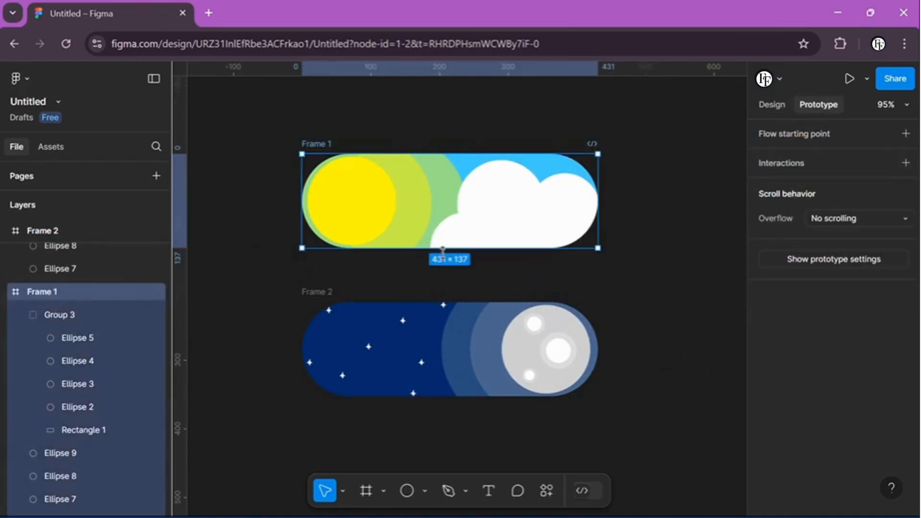
{"action": "left_click_drag", "start_coordinate": [449, 248], "coordinate": [452, 312]}
{"action": "left_click", "coordinate": [513, 409]}
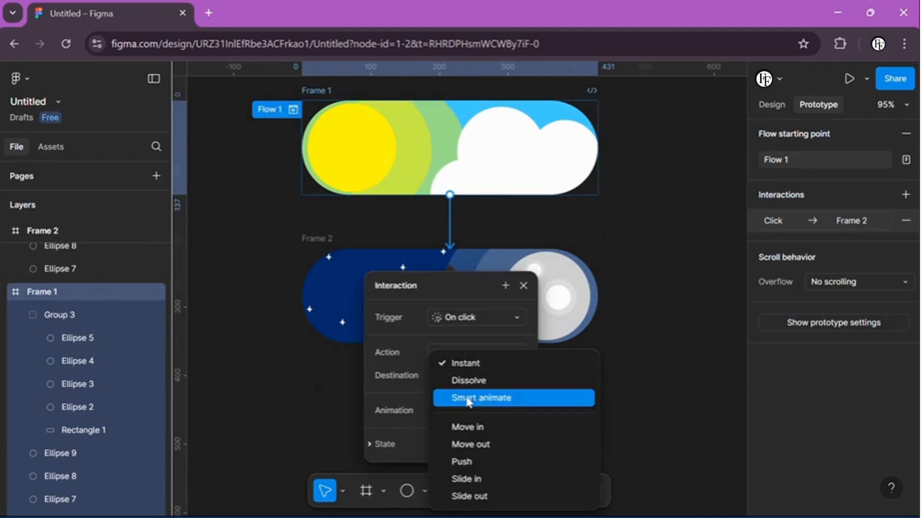
{"action": "left_click", "coordinate": [480, 398]}
{"action": "left_click", "coordinate": [524, 287]}
Step: Add a prototype connection from Frame 2 back to Frame 1
{"action": "scroll", "coordinate": [122, 302], "scroll_direction": "up", "scroll_amount": 5}
{"action": "left_click", "coordinate": [72, 231]}
{"action": "left_click_drag", "start_coordinate": [450, 249], "coordinate": [466, 177]}
{"action": "left_click", "coordinate": [524, 231]}
{"action": "left_click", "coordinate": [621, 255]}
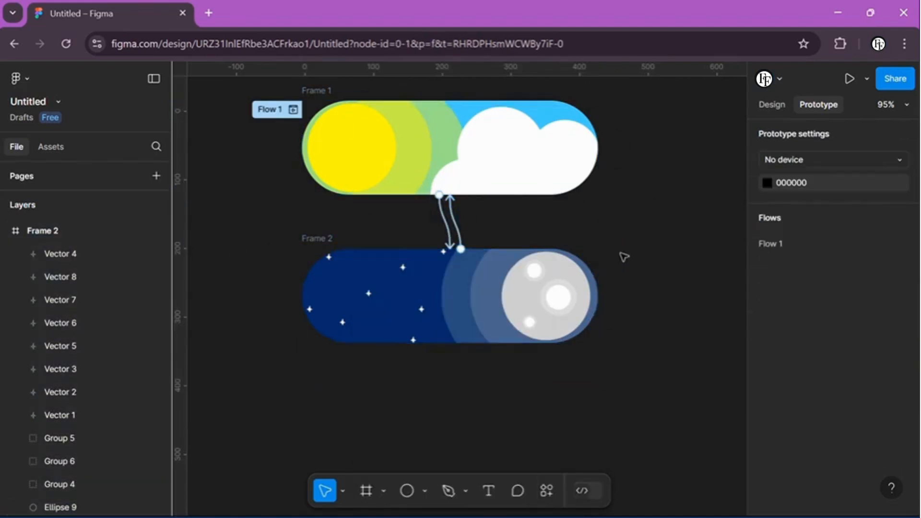
Step: Preview the prototype inline, toggle between the day and night states, and close the preview
{"action": "scroll", "coordinate": [621, 255], "scroll_direction": "up", "scroll_amount": 1}
{"action": "left_click", "coordinate": [867, 78]}
{"action": "left_click", "coordinate": [785, 129]}
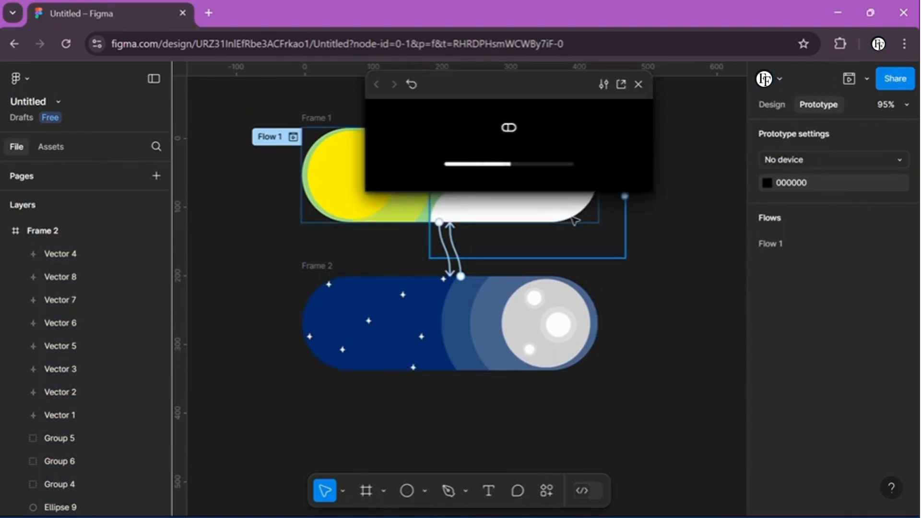
{"action": "left_click", "coordinate": [382, 154]}
{"action": "left_click", "coordinate": [539, 124]}
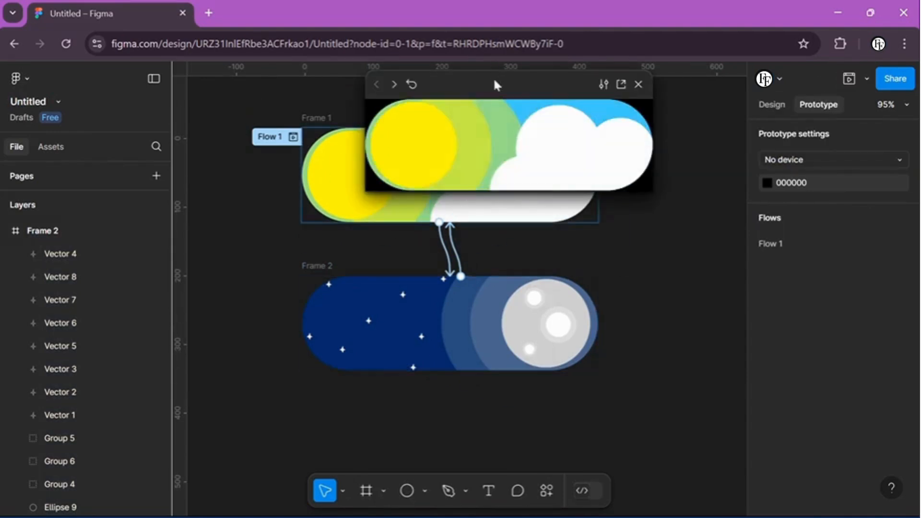
{"action": "left_click_drag", "start_coordinate": [495, 85], "coordinate": [376, 226]}
{"action": "left_click", "coordinate": [519, 227]}
Step: Draw a new frame about 568 × 500 enclosing both toggle frames
{"action": "left_click", "coordinate": [772, 104]}
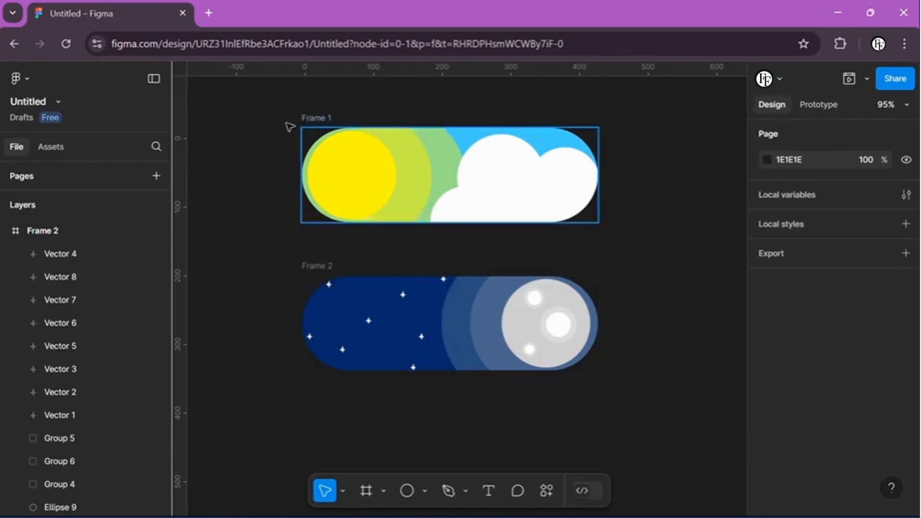
{"action": "key", "text": "f"}
{"action": "left_click_drag", "start_coordinate": [247, 83], "coordinate": [636, 425]}
{"action": "left_click_drag", "start_coordinate": [538, 417], "coordinate": [553, 425]}
{"action": "left_click", "coordinate": [226, 336]}
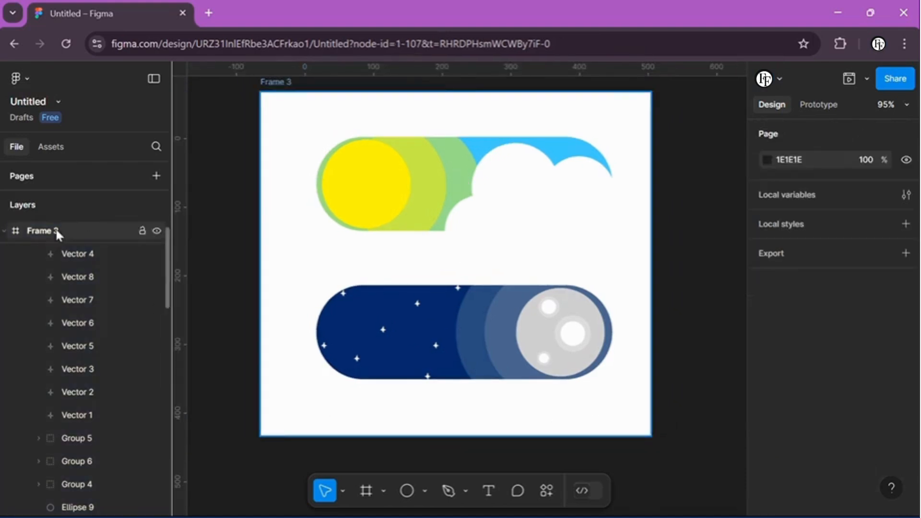
Step: Reposition the enclosing Frame 3 around the toggles and set its fill to black 000000
{"action": "left_click", "coordinate": [56, 232]}
{"action": "left_click_drag", "start_coordinate": [272, 403], "coordinate": [281, 415]}
{"action": "scroll", "coordinate": [781, 412], "scroll_direction": "down", "scroll_amount": 3}
{"action": "left_click", "coordinate": [767, 399]}
{"action": "left_click", "coordinate": [578, 326]}
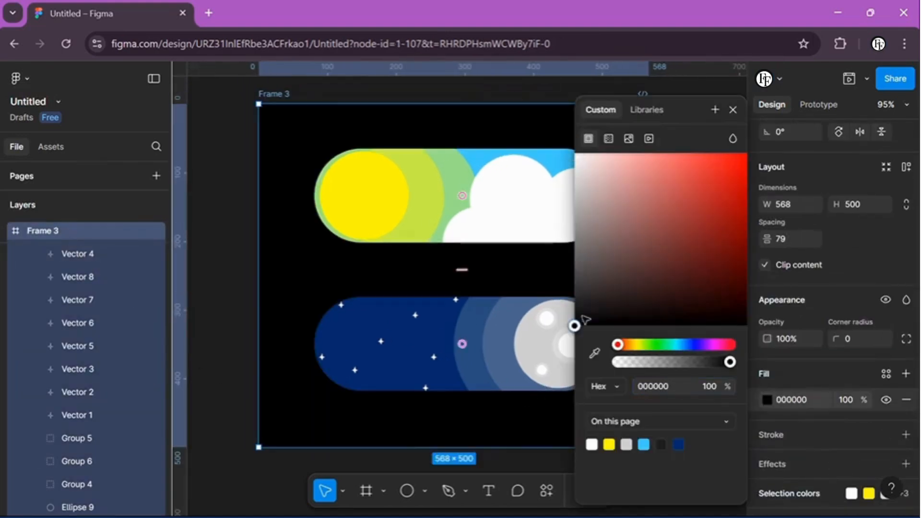
{"action": "key", "text": "Escape"}
Step: Narrow the black background frame to 535 × 500 by adjusting its two sides
{"action": "left_click_drag", "start_coordinate": [649, 291], "coordinate": [622, 293]}
{"action": "left_click_drag", "start_coordinate": [260, 283], "coordinate": [251, 282]}
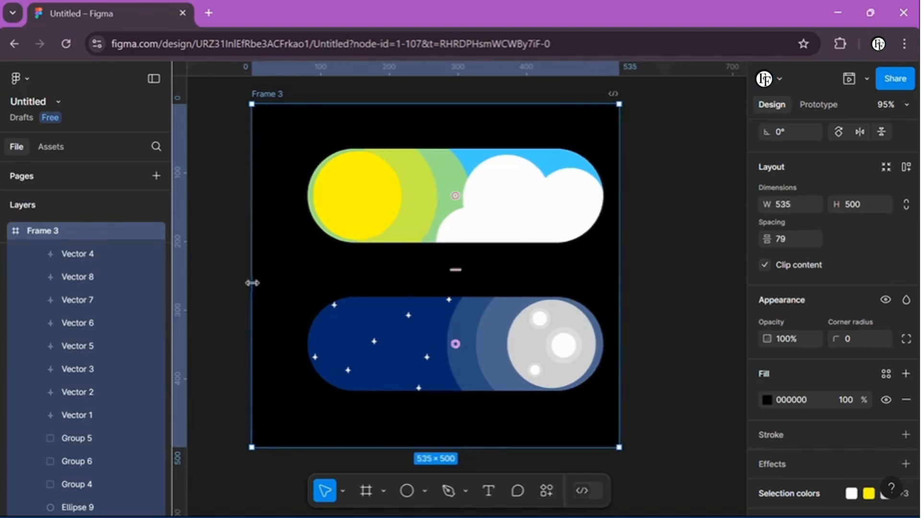
{"action": "left_click", "coordinate": [222, 287]}
Step: Preview the prototype with the background frame in place and close the preview
{"action": "left_click", "coordinate": [847, 81]}
{"action": "left_click_drag", "start_coordinate": [431, 233], "coordinate": [497, 178]}
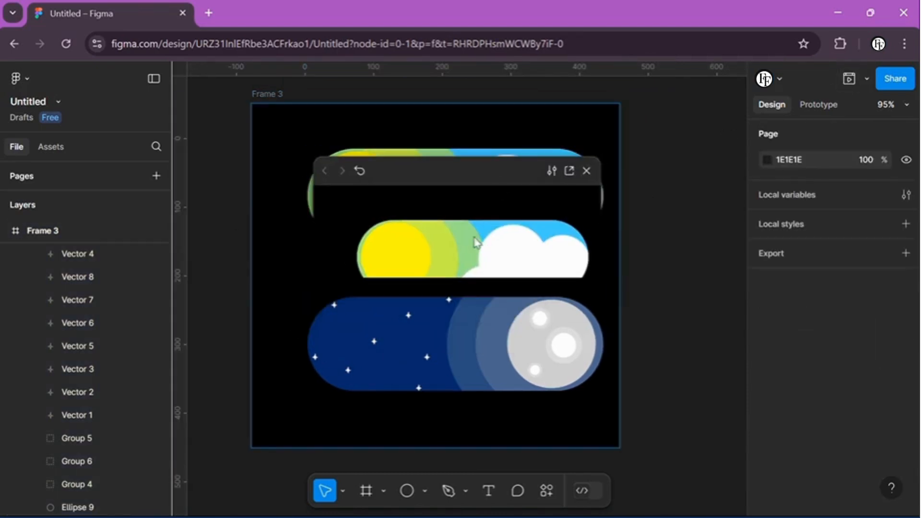
{"action": "left_click", "coordinate": [587, 170]}
Step: Move Frame 2 and Frame 1 out of Frame 3 to the top level above it, and shift the black frame slightly right and down
{"action": "left_click", "coordinate": [58, 234]}
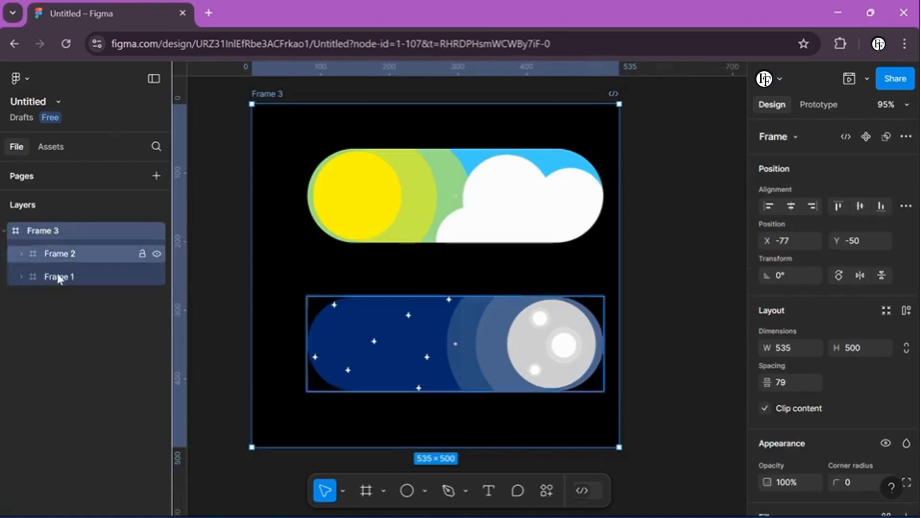
{"action": "left_click_drag", "start_coordinate": [58, 255], "coordinate": [60, 222]}
{"action": "left_click_drag", "start_coordinate": [58, 277], "coordinate": [66, 224]}
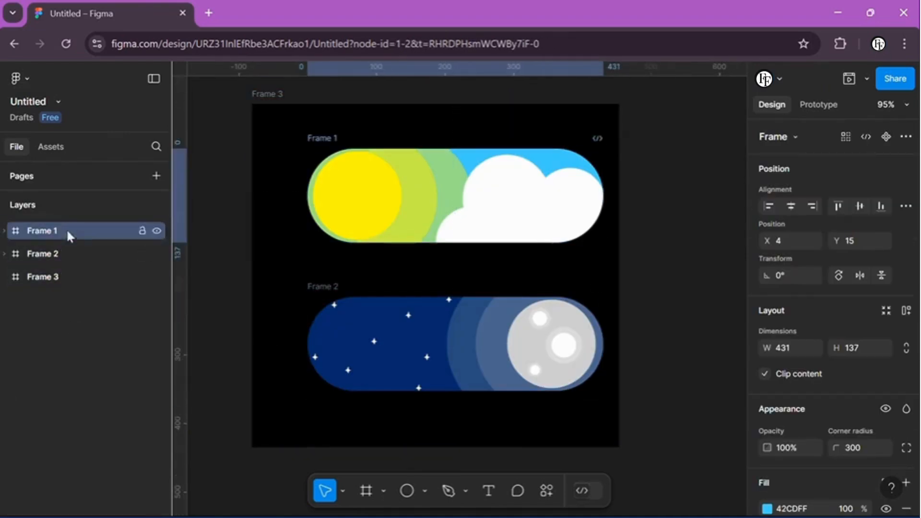
{"action": "left_click", "coordinate": [63, 274]}
{"action": "left_click_drag", "start_coordinate": [277, 253], "coordinate": [292, 260]}
{"action": "left_click", "coordinate": [714, 170]}
Step: Preview the separated toggle frames and test the switch between day and night
{"action": "left_click", "coordinate": [844, 81]}
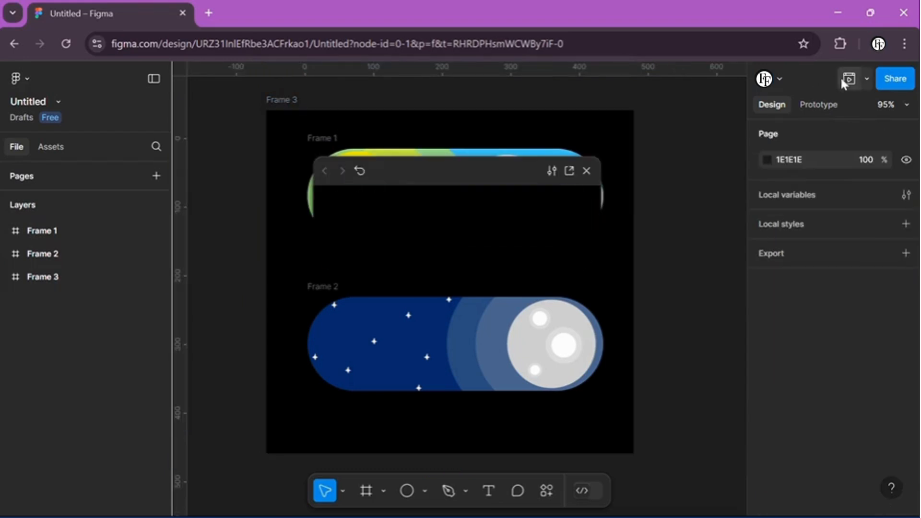
{"action": "left_click", "coordinate": [350, 236]}
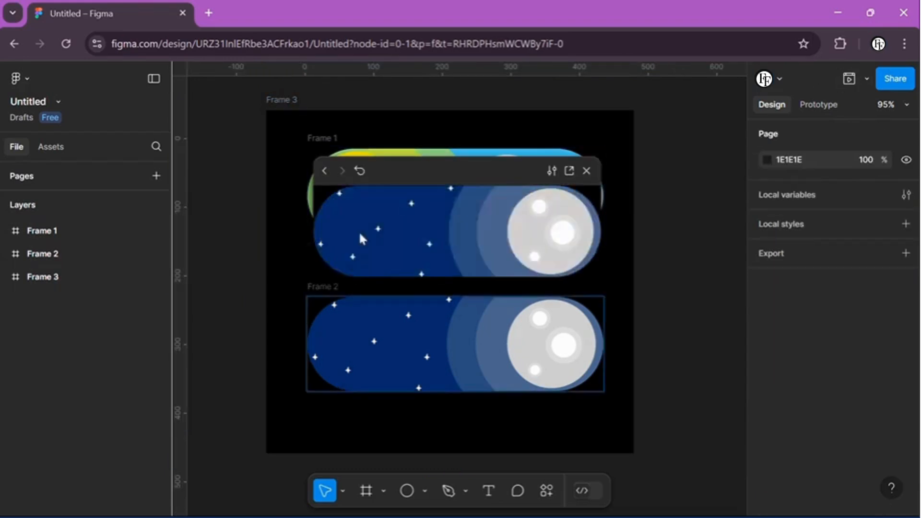
{"action": "key", "text": "Escape"}
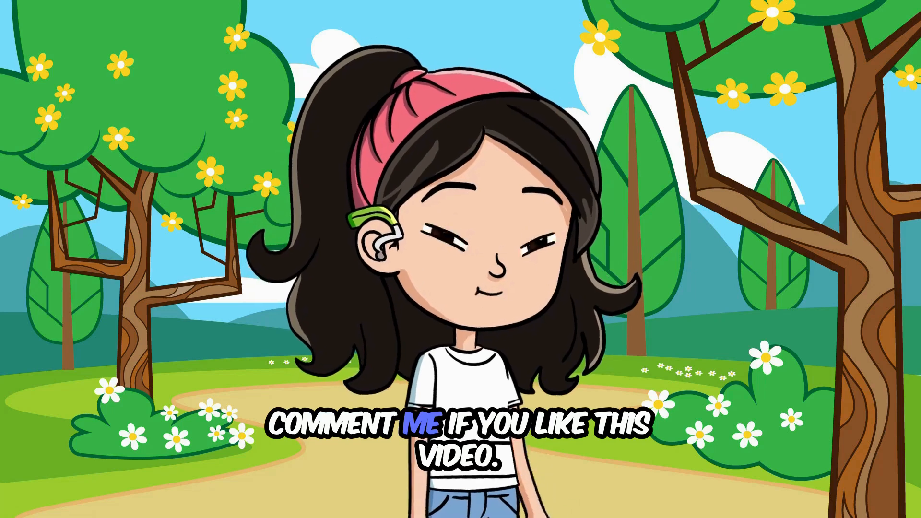